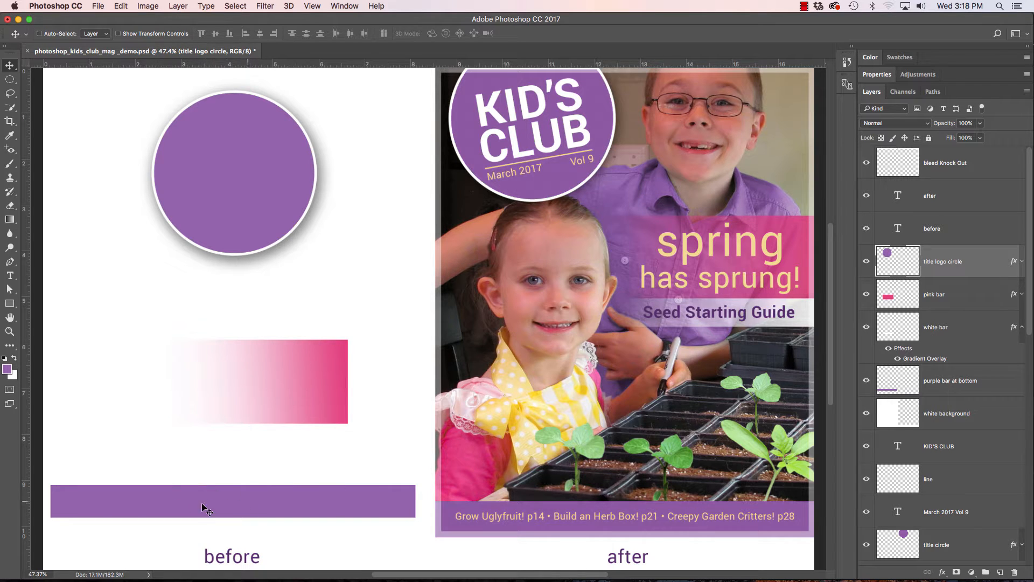
Move the "purple bar at bottom" layer slightly down, closer to the "before" label.
{"action": "left_click", "coordinate": [978, 381]}
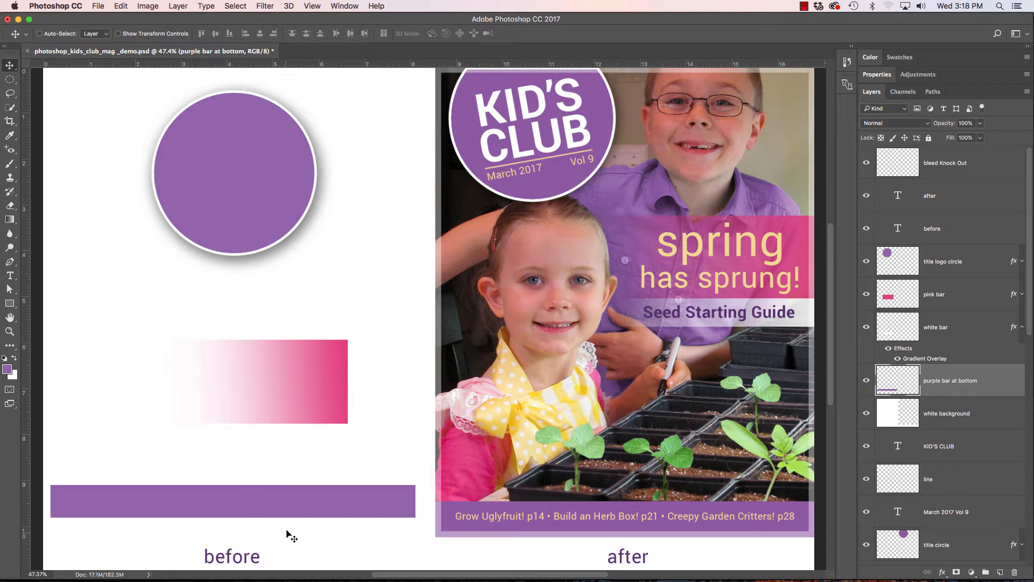
{"action": "left_click_drag", "start_coordinate": [241, 503], "coordinate": [241, 512]}
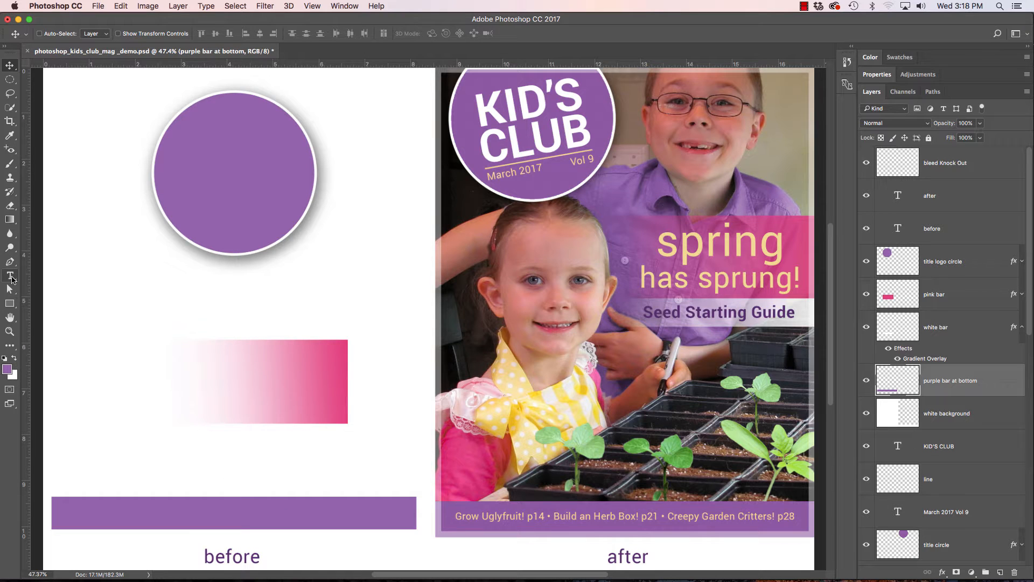
Draw a paragraph text box covering the purple bar with the Horizontal Type Tool.
{"action": "left_click", "coordinate": [11, 277]}
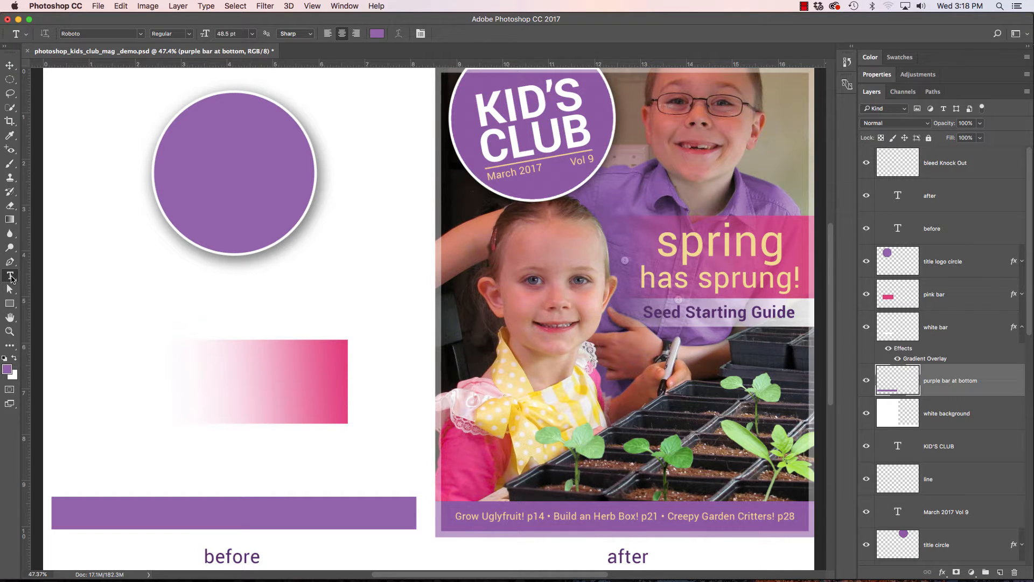
{"action": "left_click", "coordinate": [12, 278]}
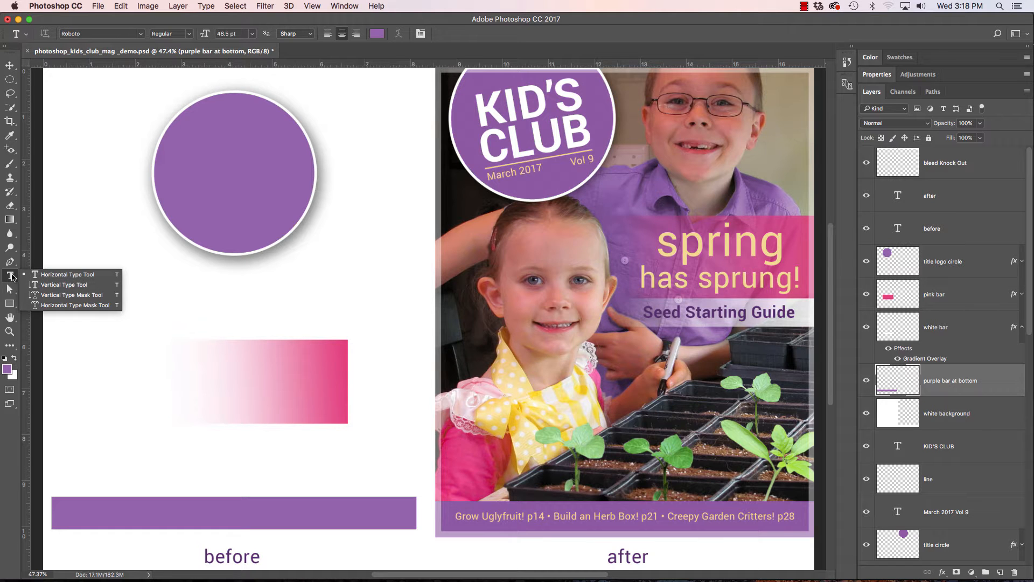
{"action": "left_click", "coordinate": [12, 277]}
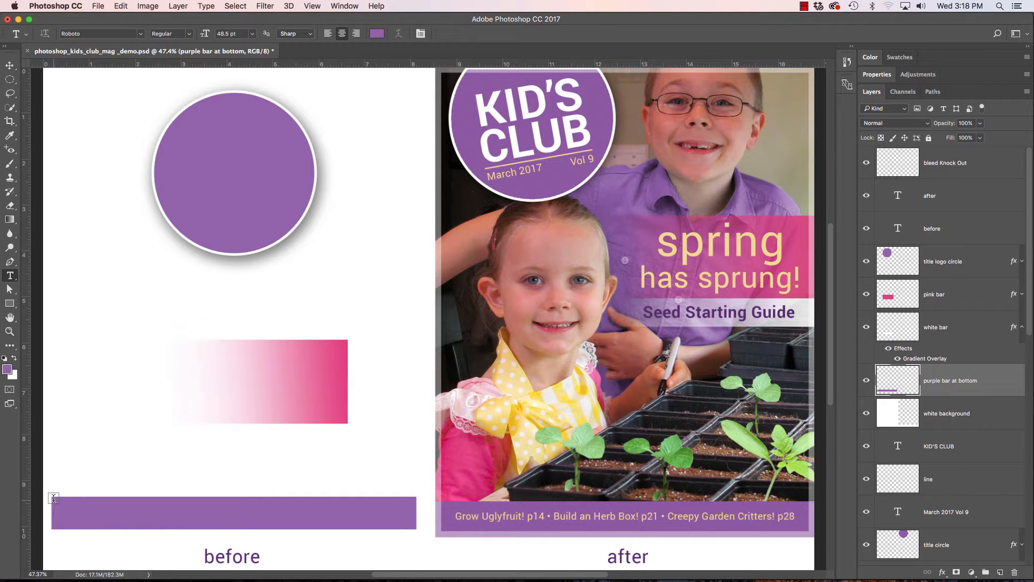
{"action": "left_click_drag", "start_coordinate": [53, 498], "coordinate": [418, 526]}
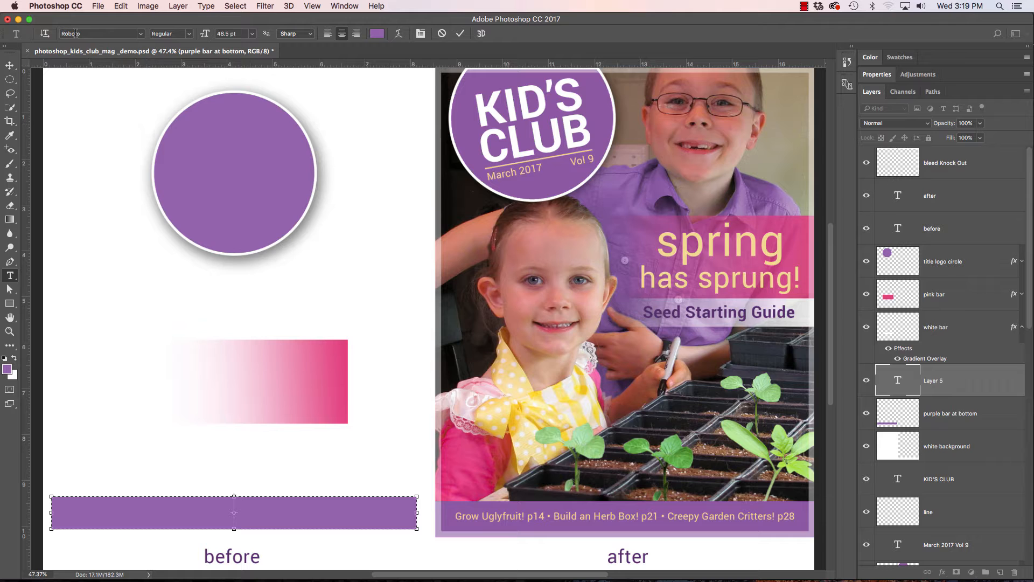
Set the new text's font to Roboto Regular at 18.01 pt.
{"action": "left_click", "coordinate": [141, 35]}
{"action": "scroll", "coordinate": [122, 253], "scroll_direction": "down", "scroll_amount": 10}
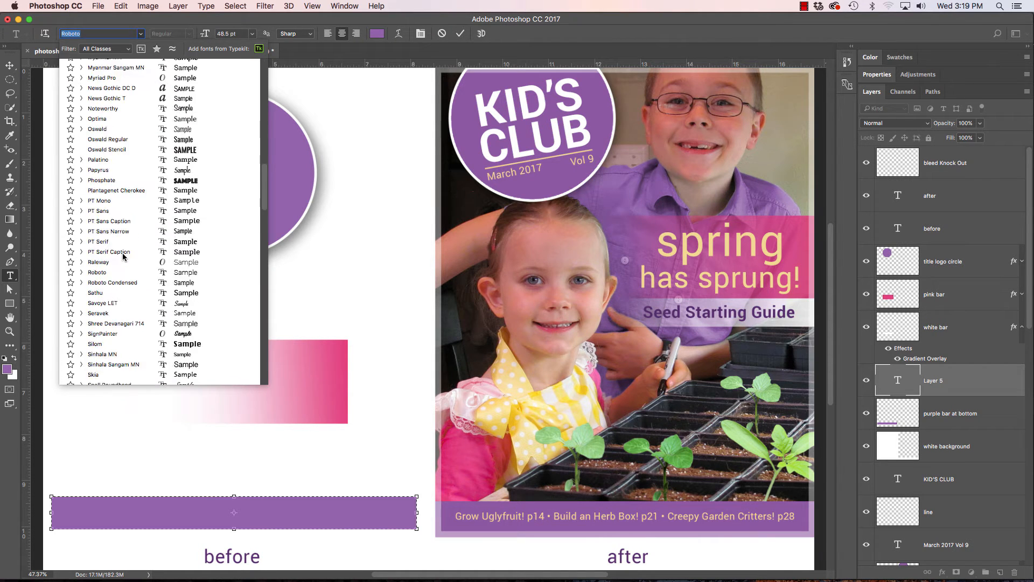
{"action": "scroll", "coordinate": [123, 255], "scroll_direction": "up", "scroll_amount": 10}
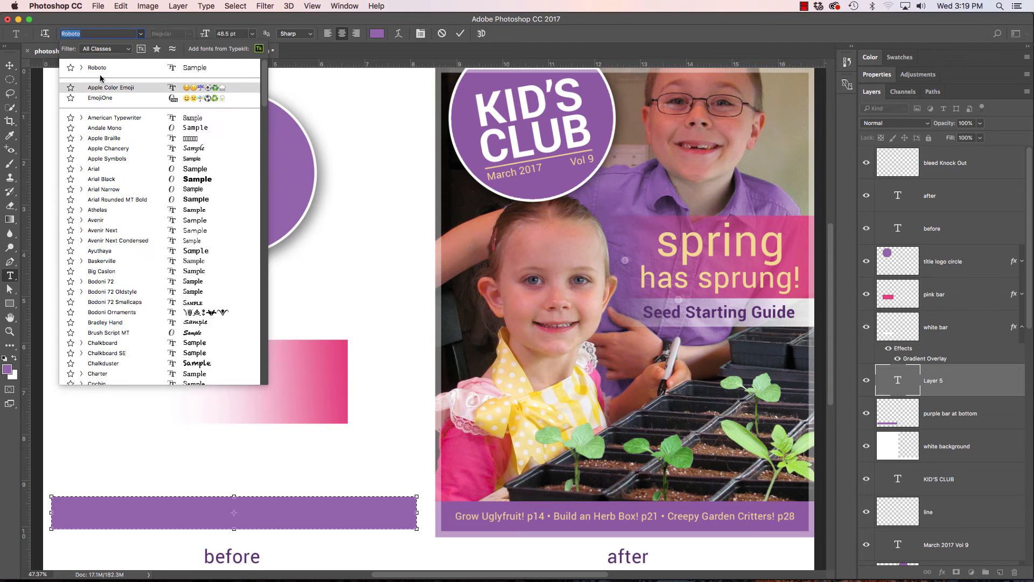
{"action": "left_click", "coordinate": [101, 68]}
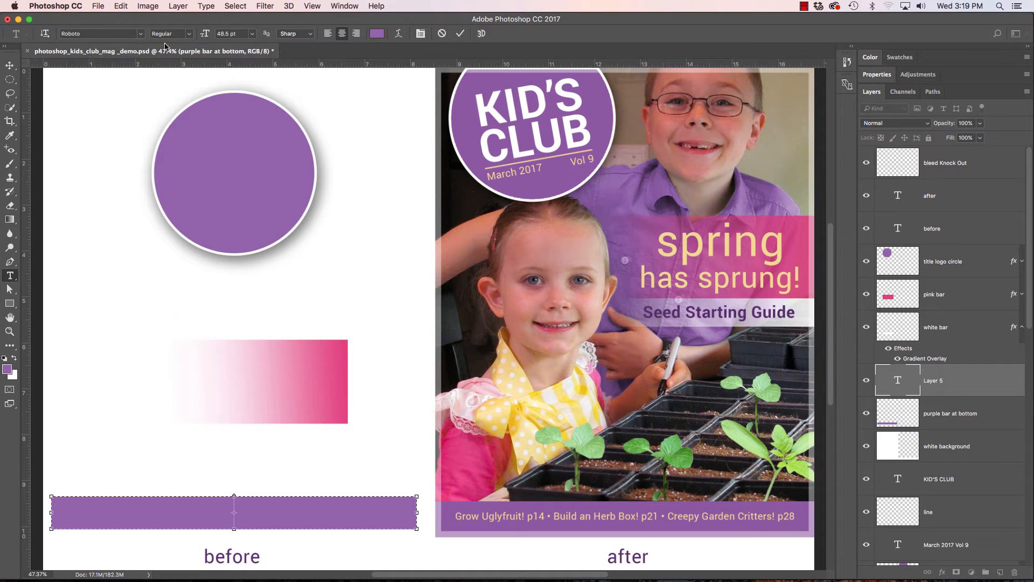
{"action": "left_click", "coordinate": [190, 35]}
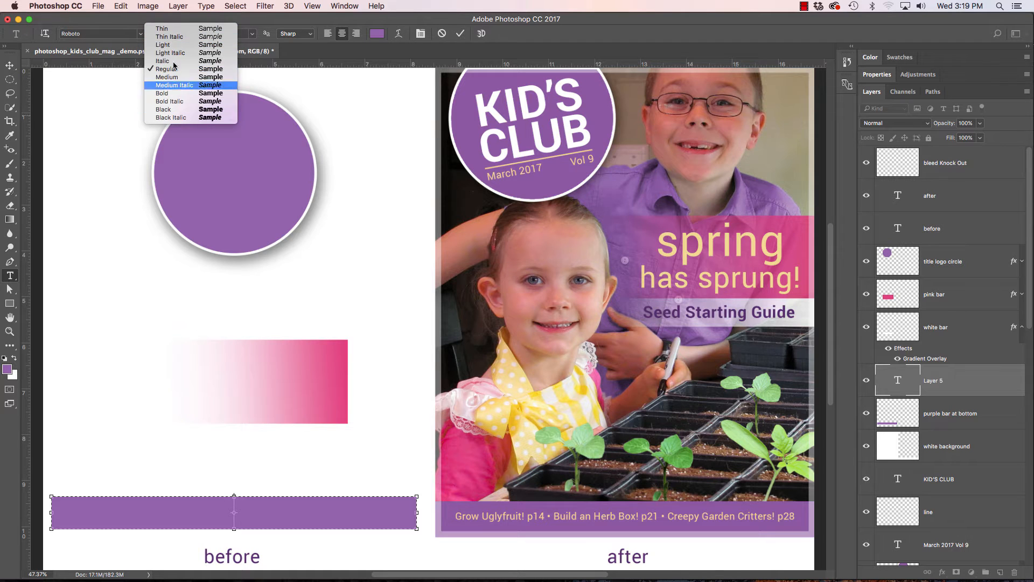
{"action": "left_click", "coordinate": [125, 91]}
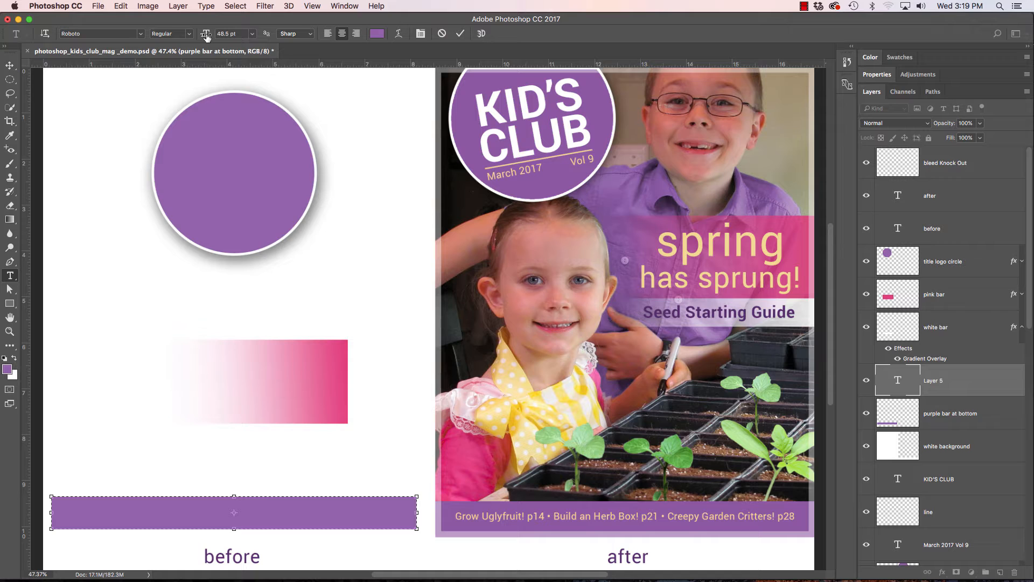
{"action": "left_click_drag", "start_coordinate": [206, 36], "coordinate": [186, 37]}
{"action": "left_click_drag", "start_coordinate": [207, 35], "coordinate": [216, 36]}
Set the text color to pale yellow f5db8f by sampling the "Grow Uglyfruit!" lettering on the finished cover.
{"action": "left_click", "coordinate": [377, 35]}
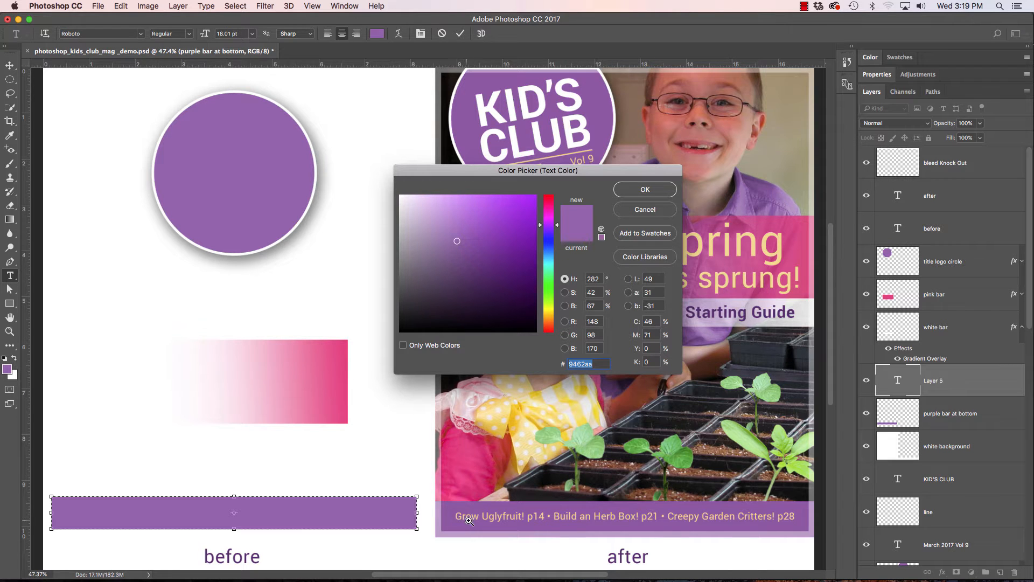
{"action": "left_click_drag", "start_coordinate": [469, 525], "coordinate": [540, 528]}
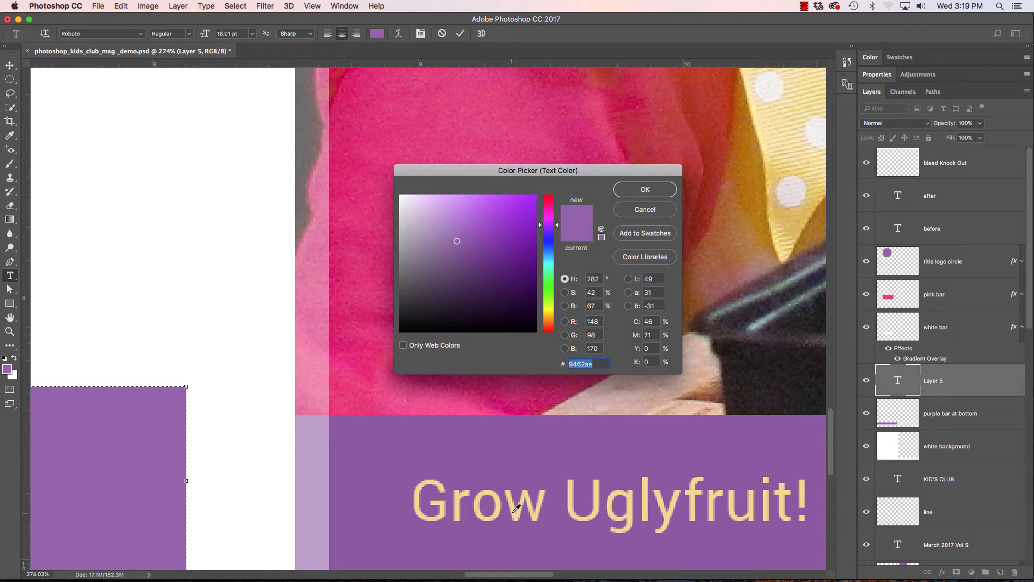
{"action": "left_click", "coordinate": [420, 495]}
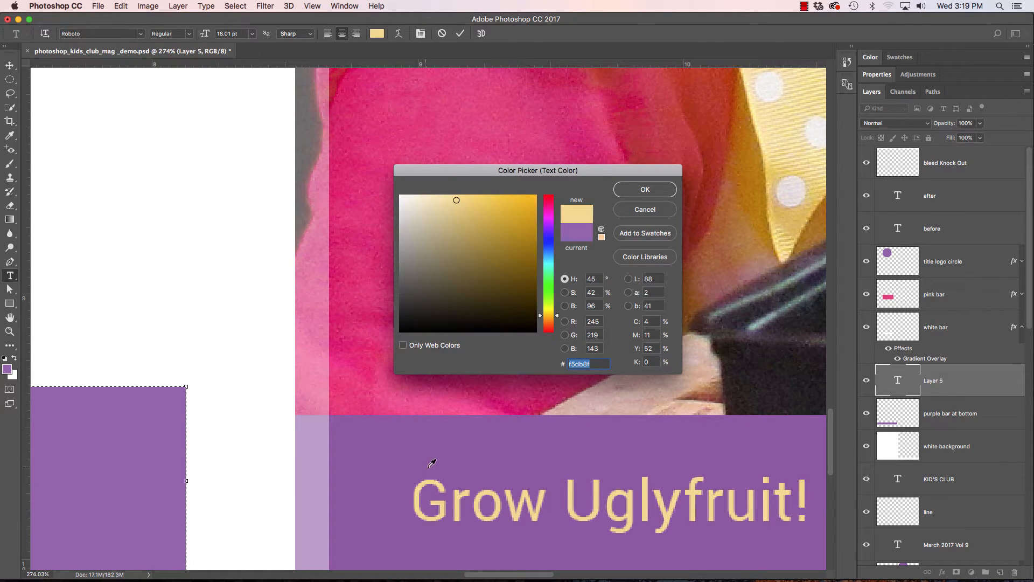
{"action": "left_click", "coordinate": [645, 190]}
{"action": "key", "text": "super+0"}
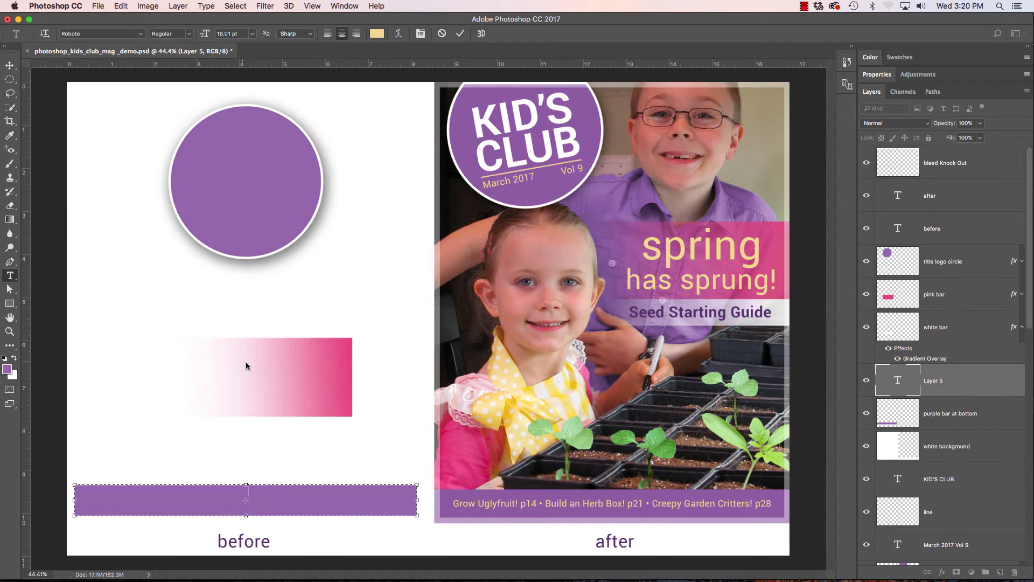
Discard the empty text box and redraw it across the full purple bar.
{"action": "key", "text": "super+Return"}
{"action": "key", "text": "super+z"}
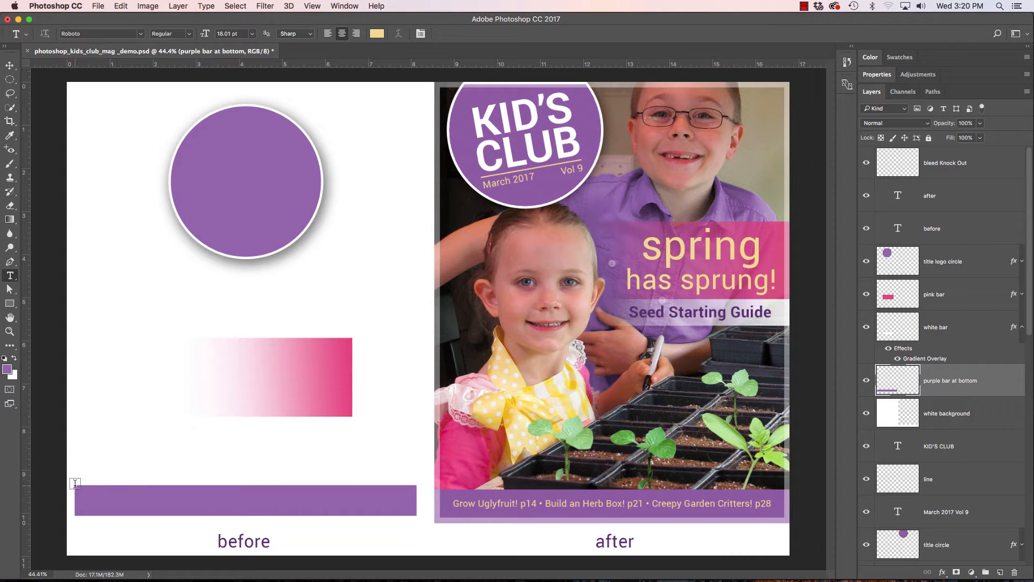
{"action": "left_click_drag", "start_coordinate": [76, 483], "coordinate": [418, 512]}
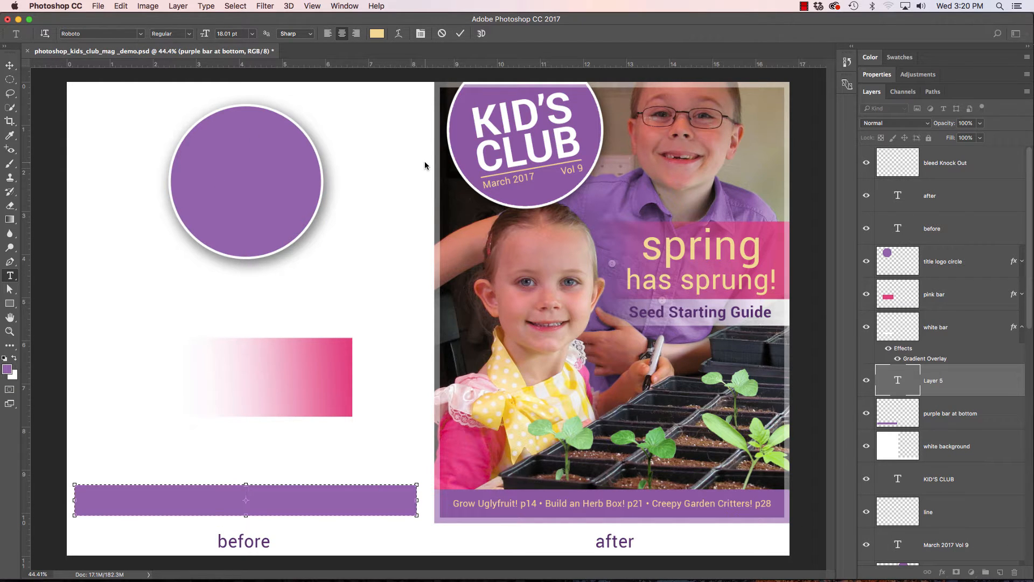
Enter "Grow Uglyfruit! p14 • Build an Herb box! p27 • Creepy Garden Critters! p28" in the purple bar's text box.
{"action": "type", "text": "Grow Uglyfruit"}
{"action": "key", "text": "BackSpace"}
{"action": "type", "text": "t! p14 • Build an "}
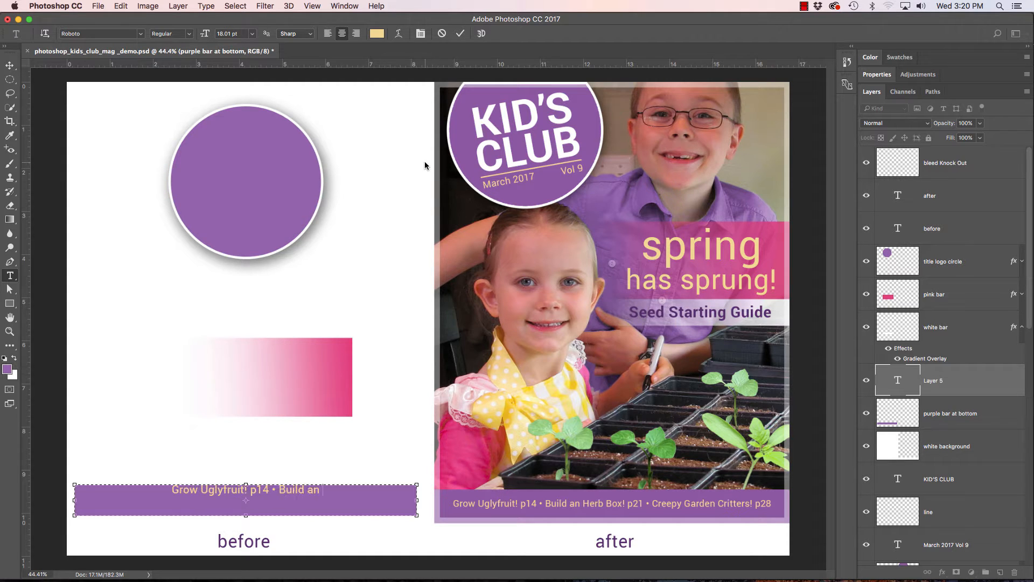
{"action": "type", "text": "Herb "}
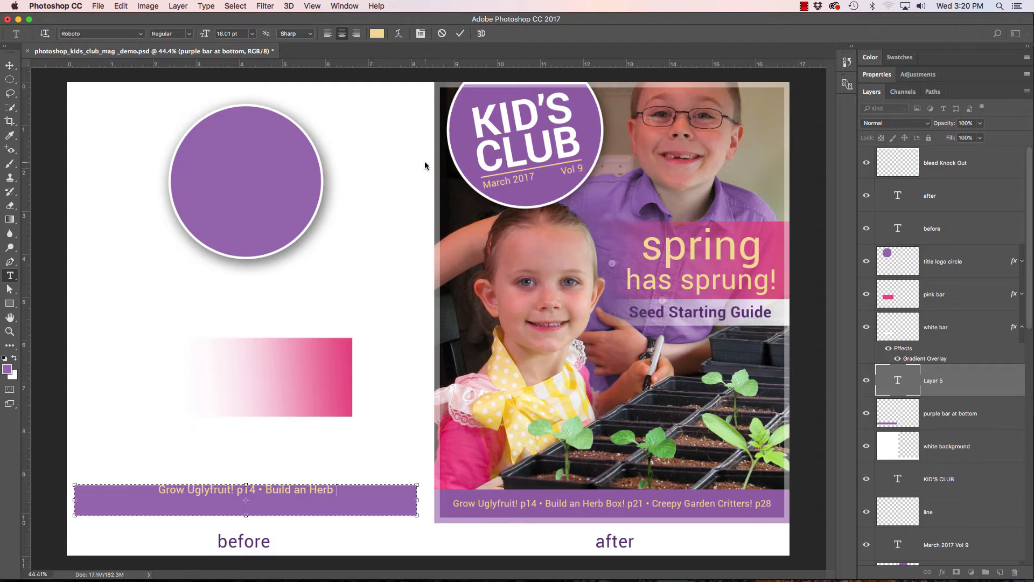
{"action": "type", "text": "box!"}
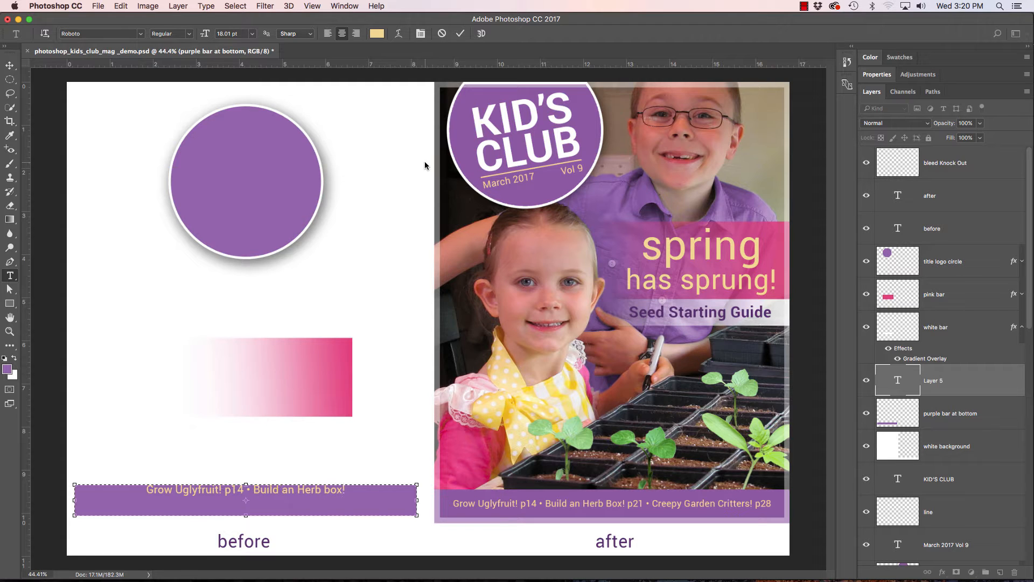
{"action": "type", "text": " p"}
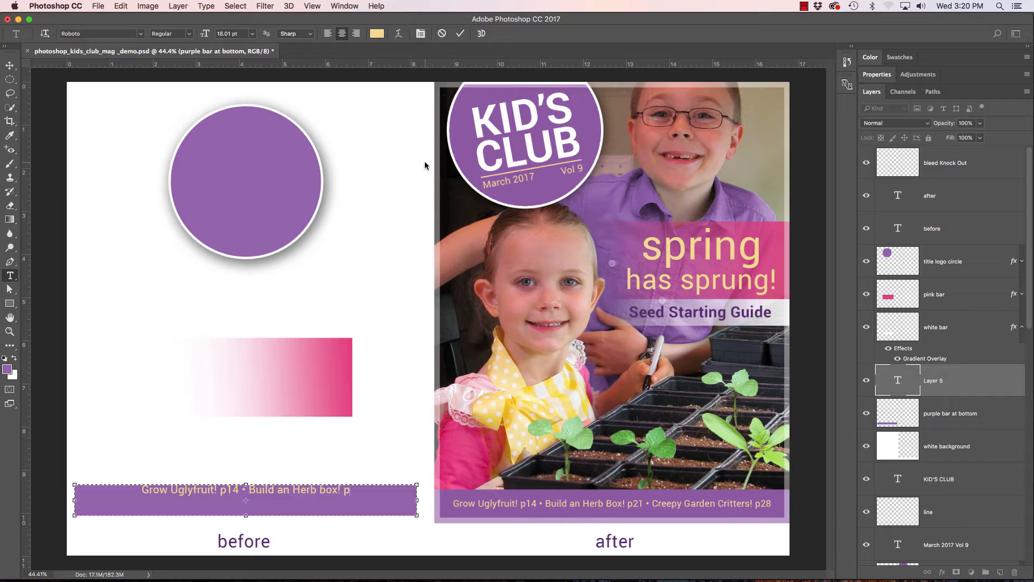
{"action": "type", "text": "27"}
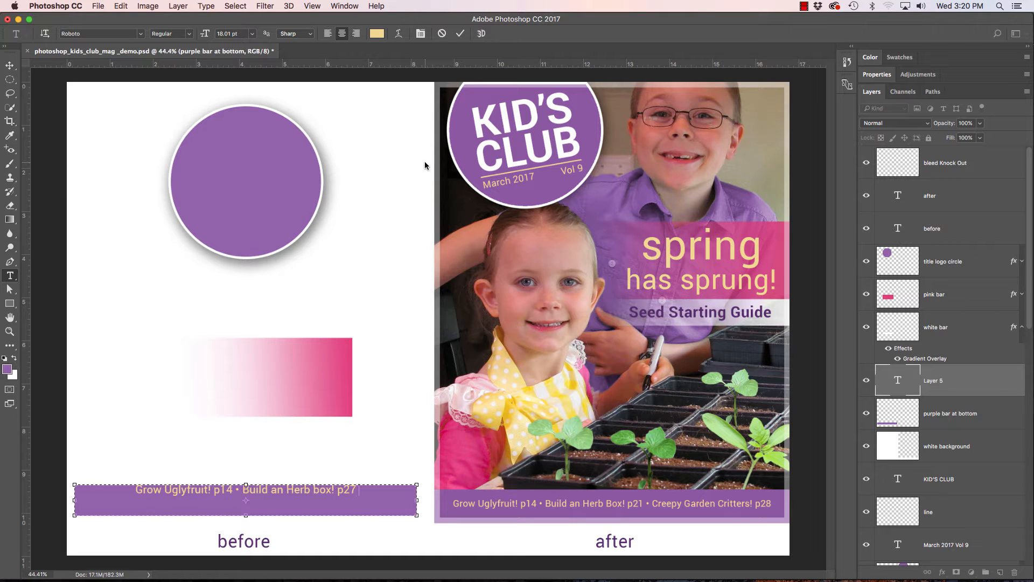
{"action": "type", "text": " •"}
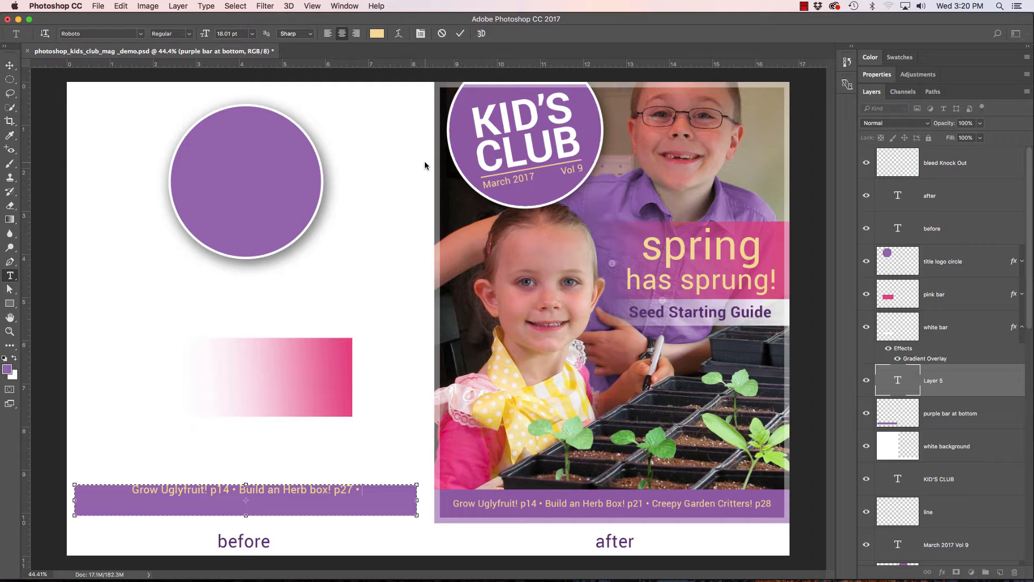
{"action": "type", "text": " Creepy"}
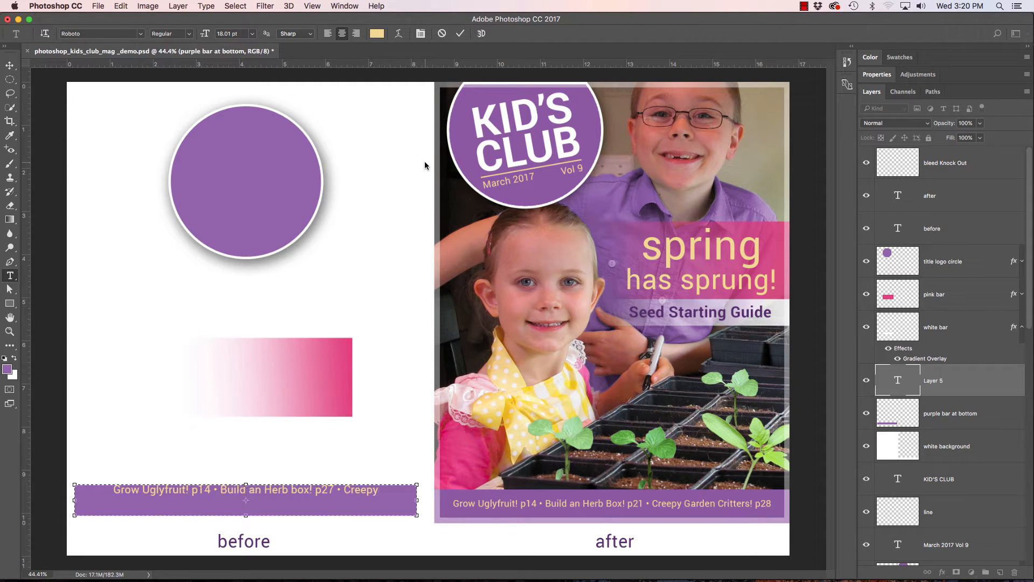
{"action": "type", "text": " Garden Crit"}
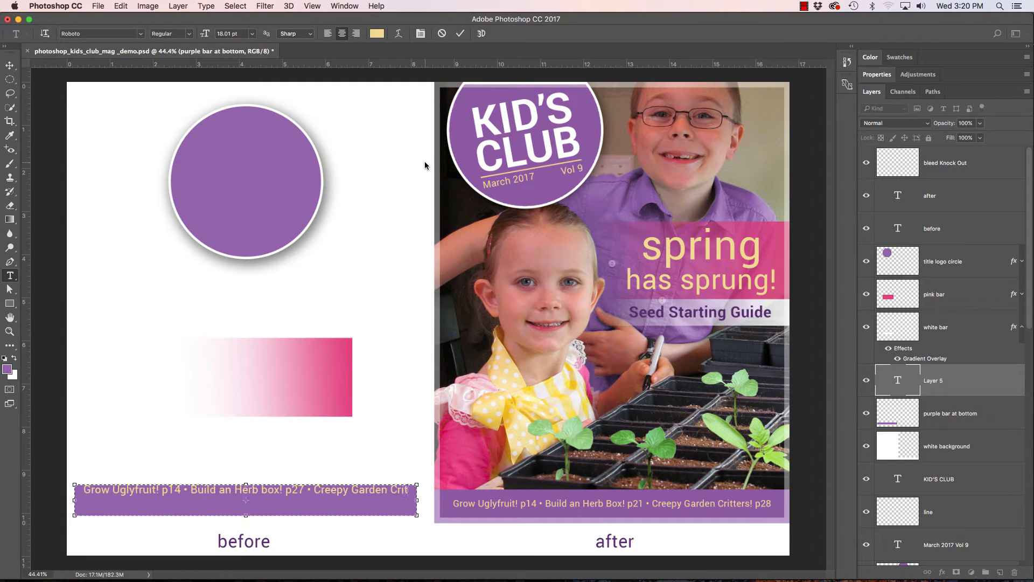
{"action": "type", "text": "ters"}
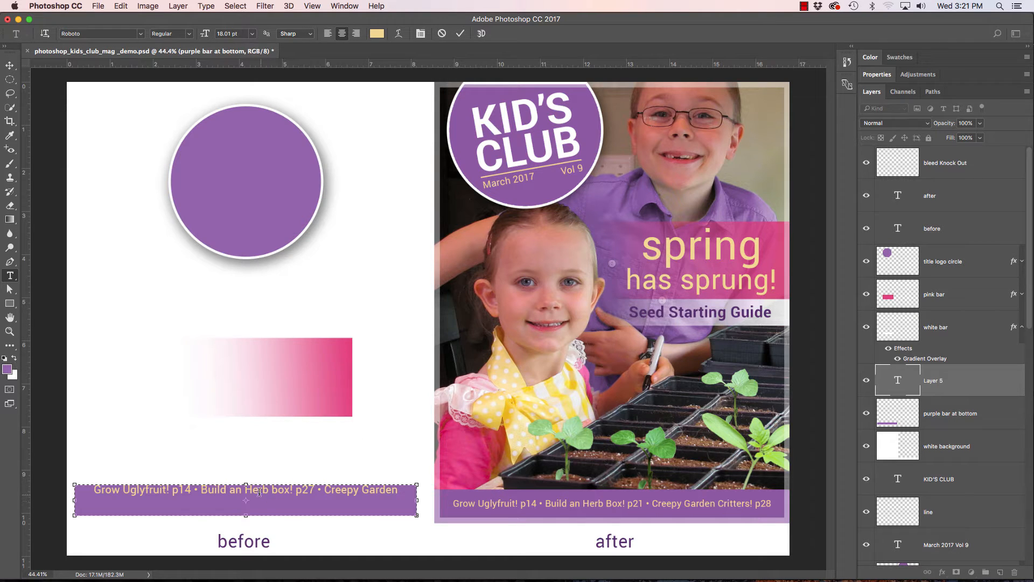
Delete the middle stretch of the bar text from "erb box!" through "Creep", and undo the deletion.
{"action": "scroll", "coordinate": [256, 491], "scroll_direction": "up", "scroll_amount": 5}
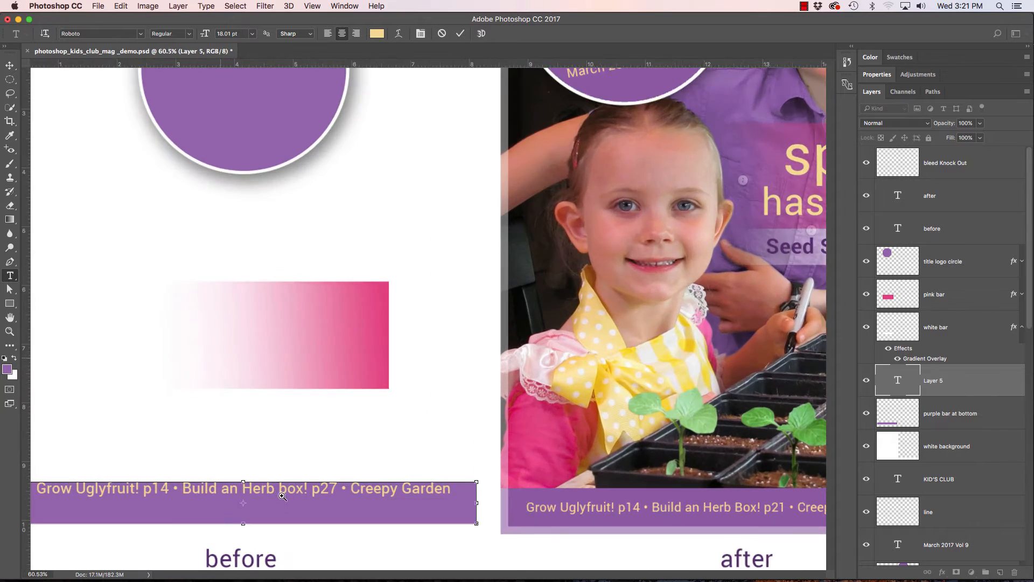
{"action": "left_click_drag", "start_coordinate": [272, 496], "coordinate": [519, 487]}
{"action": "key", "text": "BackSpace"}
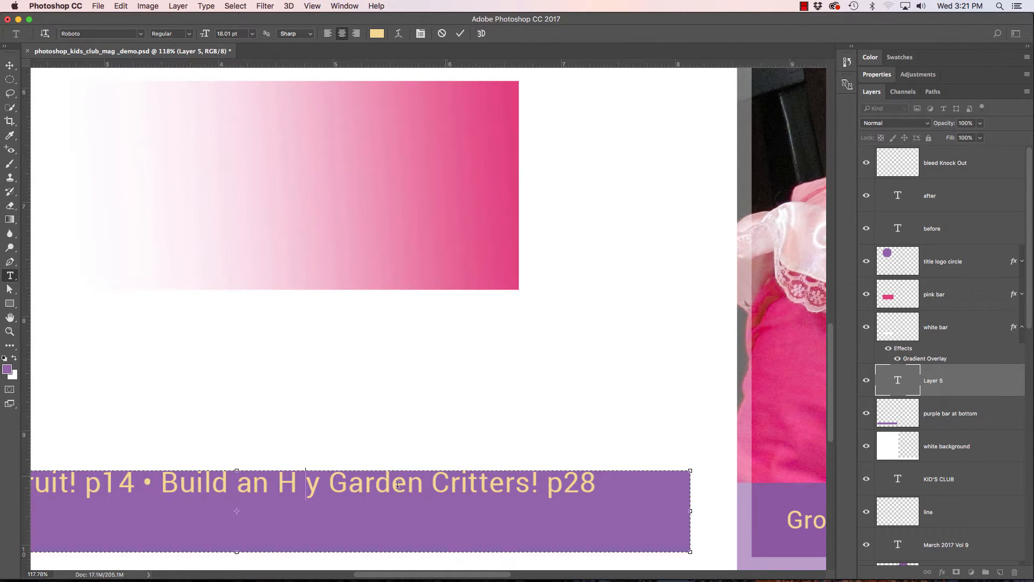
{"action": "key", "text": "super+z"}
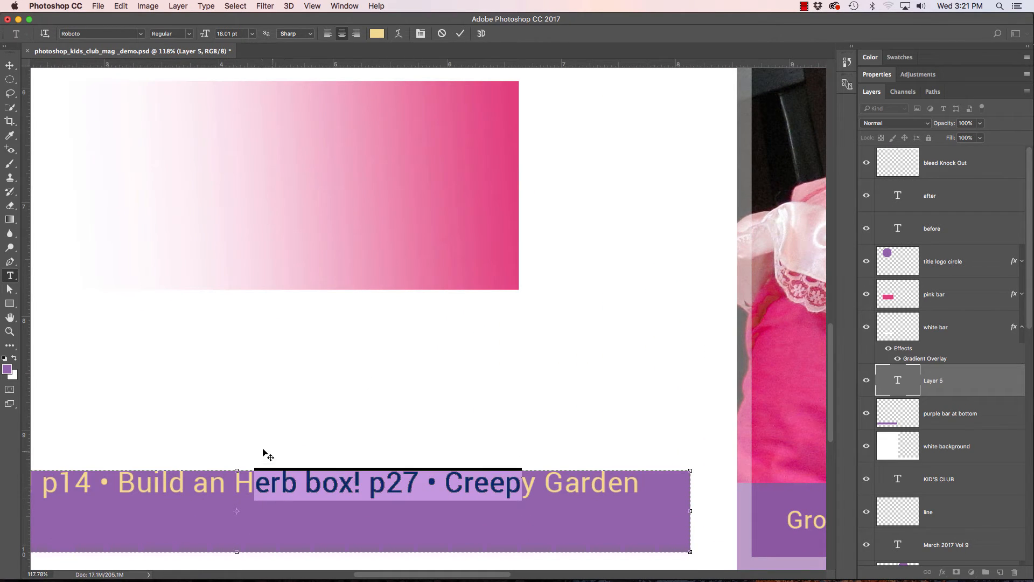
Select all the text in the purple bar and reduce its size to 15 pt.
{"action": "triple_click", "coordinate": [244, 488]}
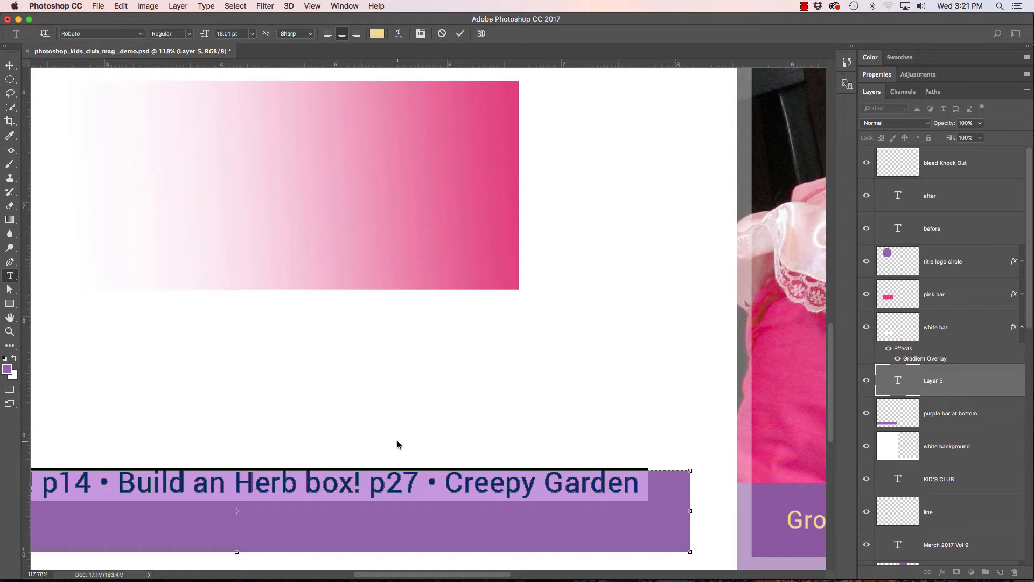
{"action": "key", "text": "super+shift+comma"}
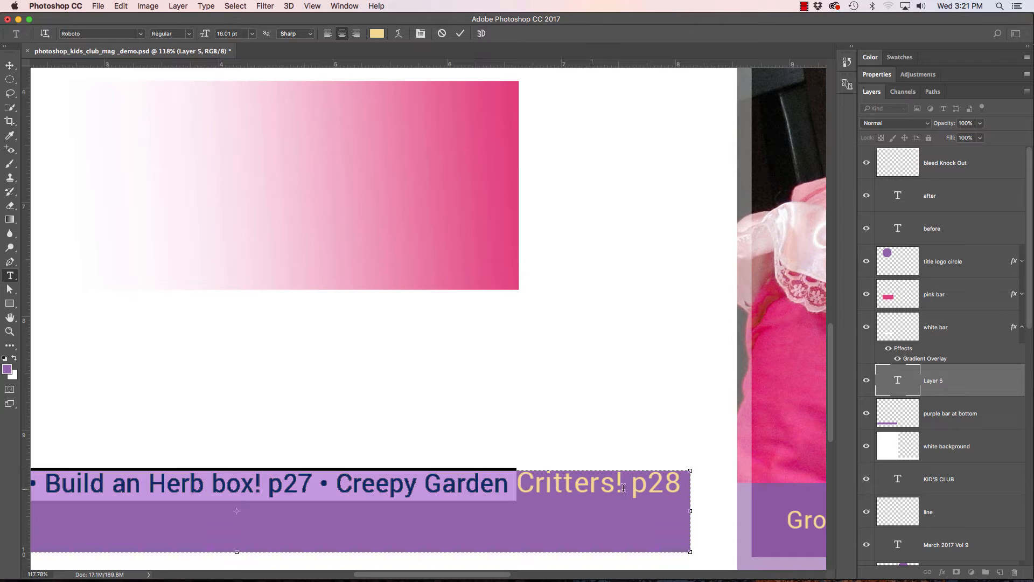
{"action": "left_click", "coordinate": [335, 489]}
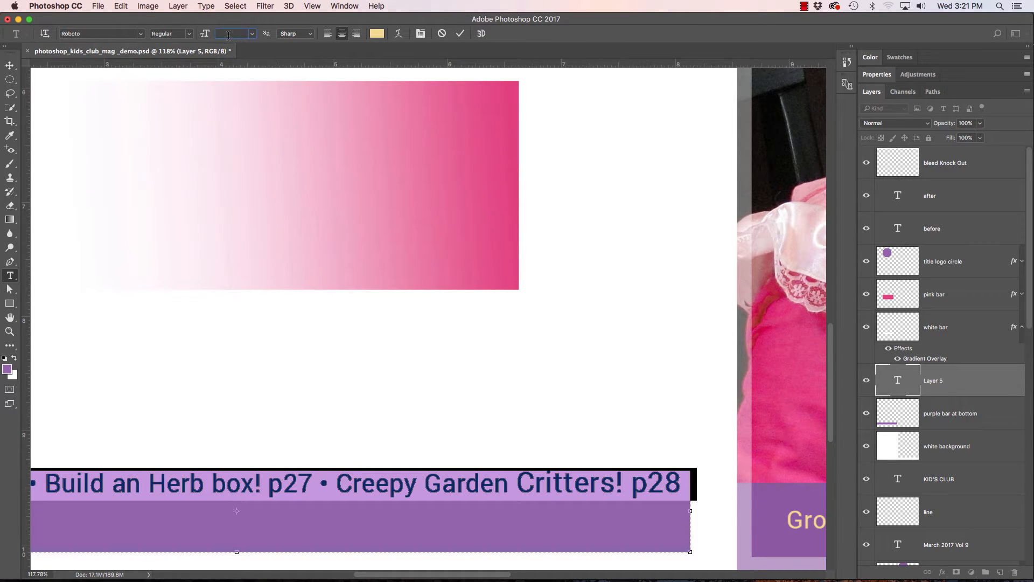
{"action": "type", "text": "14"}
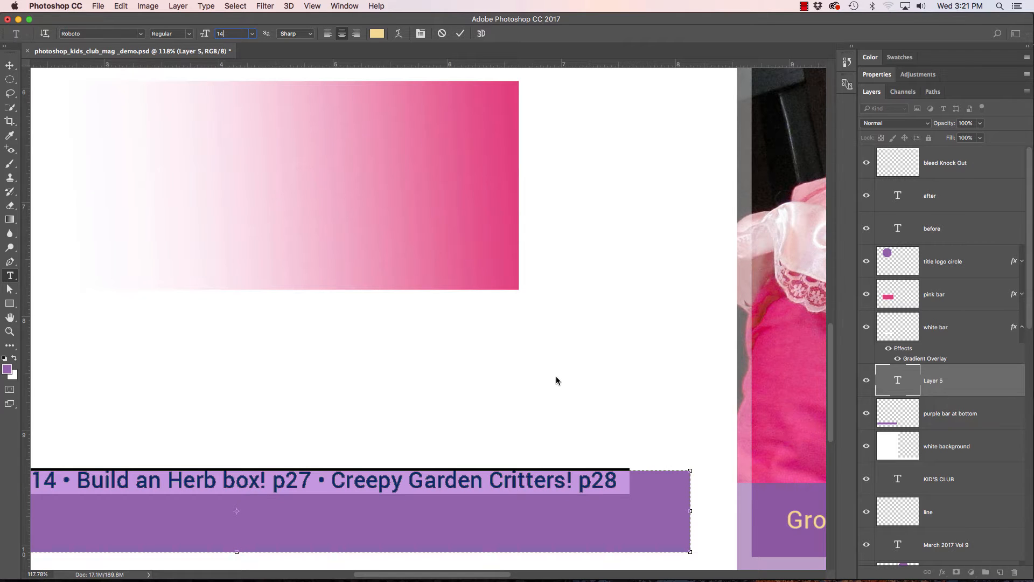
{"action": "key", "text": "super+0"}
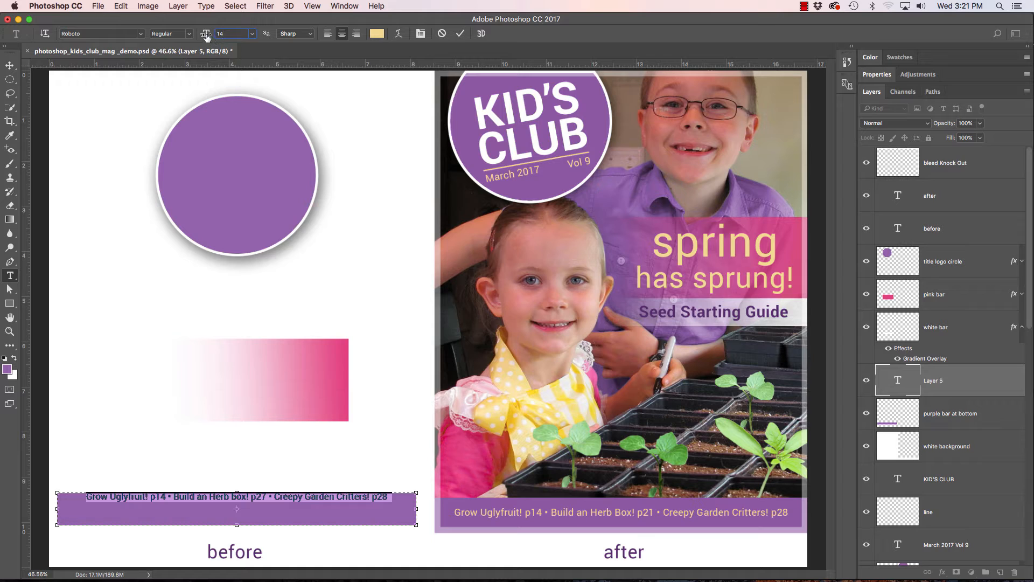
{"action": "left_click_drag", "start_coordinate": [206, 36], "coordinate": [206, 35]}
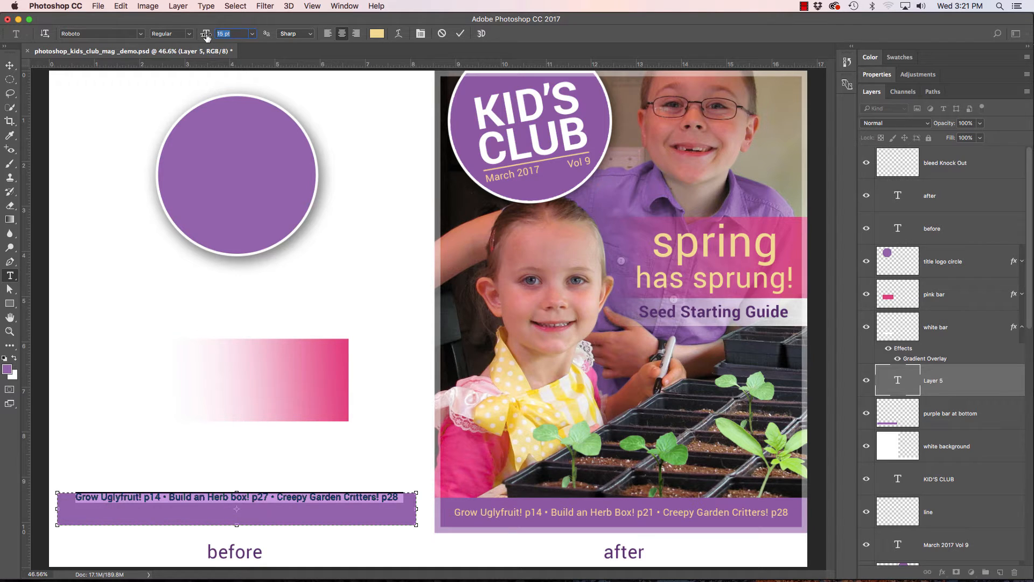
Increase the selected headline text in the purple bar to 16 pt.
{"action": "left_click_drag", "start_coordinate": [206, 36], "coordinate": [208, 37]}
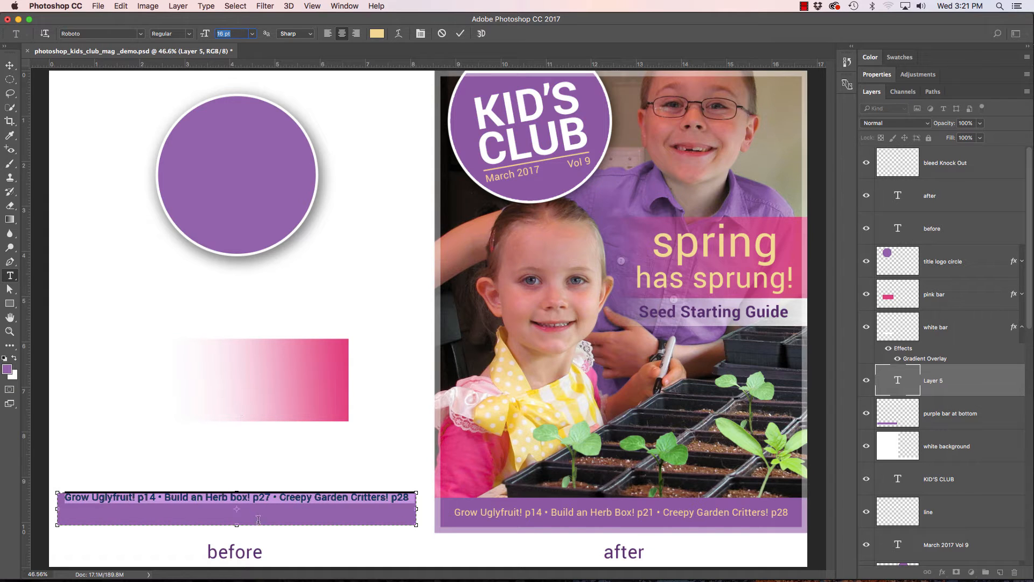
{"action": "left_click", "coordinate": [243, 502]}
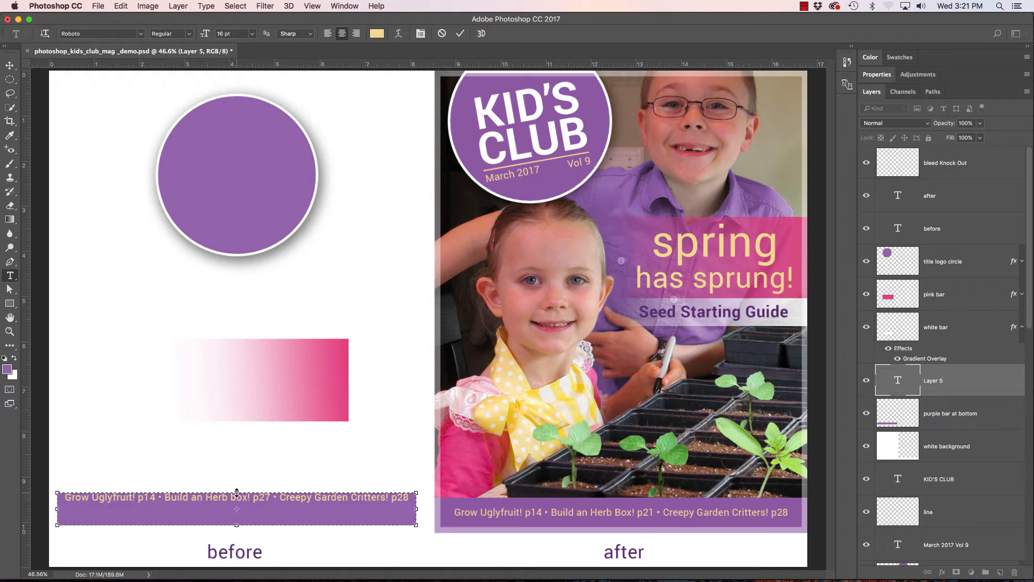
Remove the stray space inside the word "box!" in the purple bar's headline and commit the text.
{"action": "left_click_drag", "start_coordinate": [237, 492], "coordinate": [315, 510]}
{"action": "key", "text": "BackSpace"}
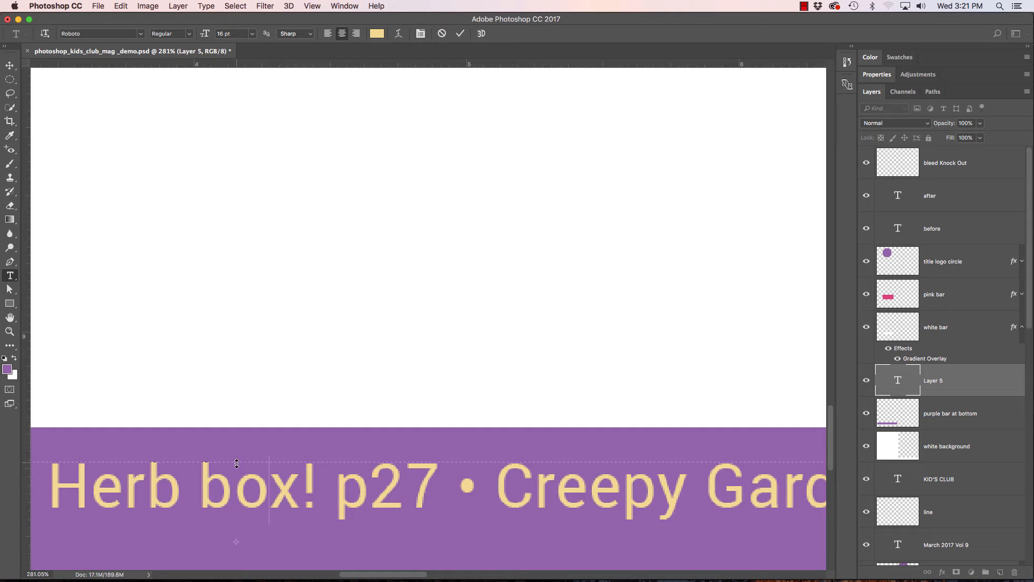
{"action": "left_click_drag", "start_coordinate": [237, 463], "coordinate": [394, 347]}
{"action": "key", "text": "super+z"}
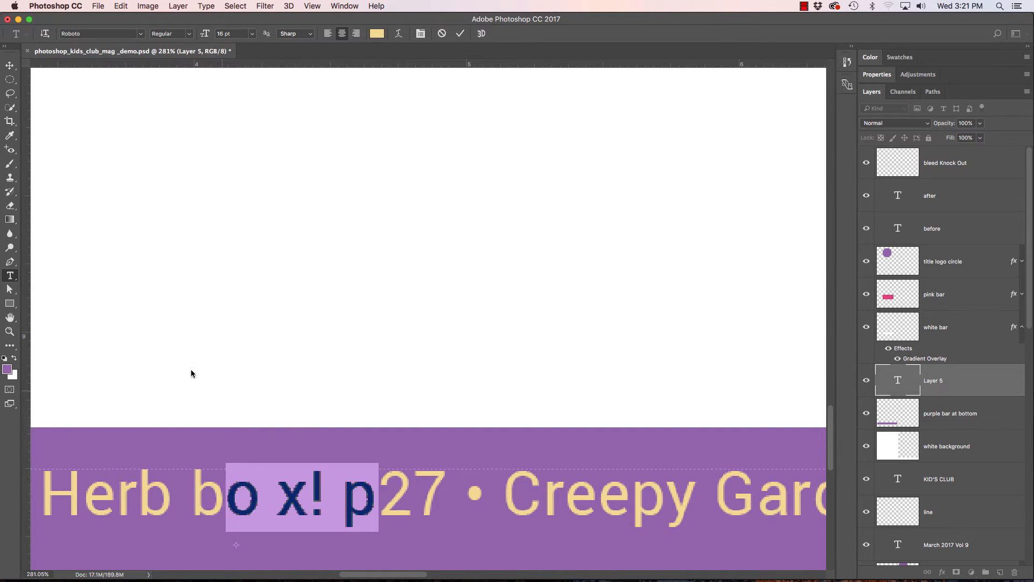
{"action": "left_click", "coordinate": [278, 493]}
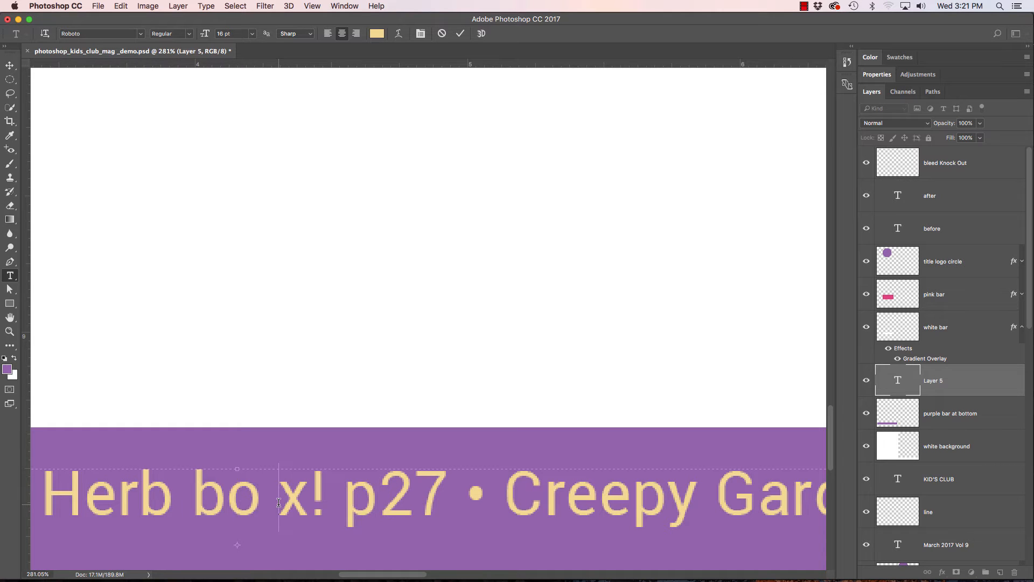
{"action": "key", "text": "BackSpace"}
{"action": "left_click", "coordinate": [6, 63]}
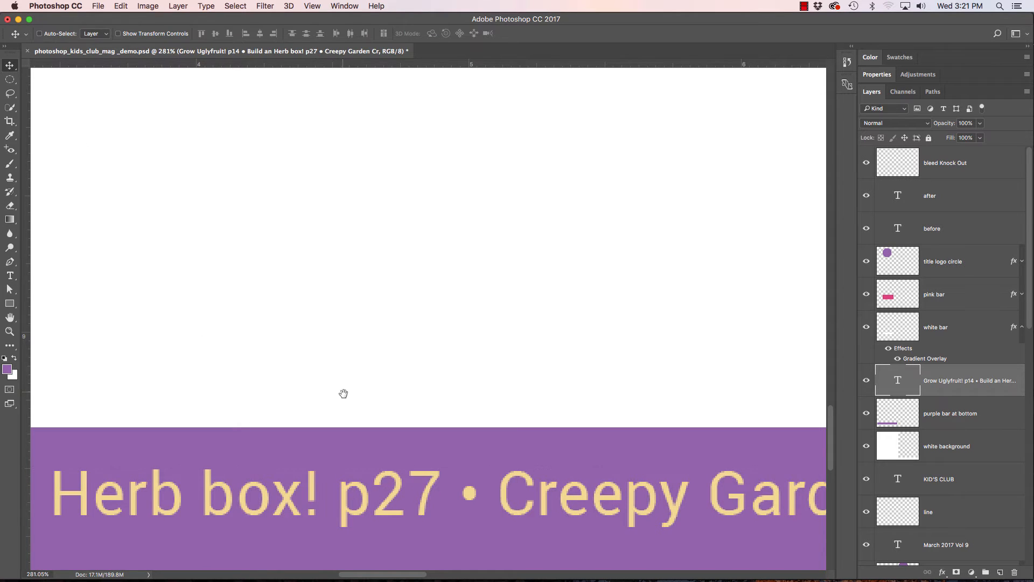
Nudge the headline text straight down until it sits vertically centred in the purple bar on the "before" side.
{"action": "left_click_drag", "start_coordinate": [355, 373], "coordinate": [506, 180]}
{"action": "left_click_drag", "start_coordinate": [363, 314], "coordinate": [420, 326]}
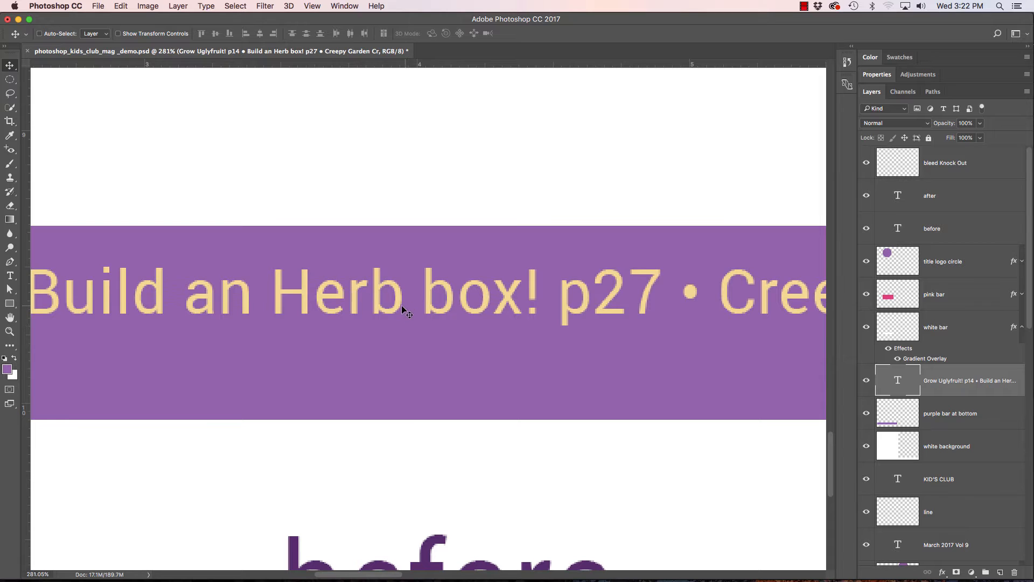
{"action": "key", "text": "Down"}
{"action": "key", "text": "Down"}
{"action": "key", "text": "Down"}
{"action": "key", "text": "Down"}
{"action": "key", "text": "Down"}
{"action": "key", "text": "Down"}
{"action": "key", "text": "Down"}
{"action": "key", "text": "Down"}
{"action": "key", "text": "Down"}
{"action": "key", "text": "Down"}
{"action": "key", "text": "Down"}
{"action": "key", "text": "Down"}
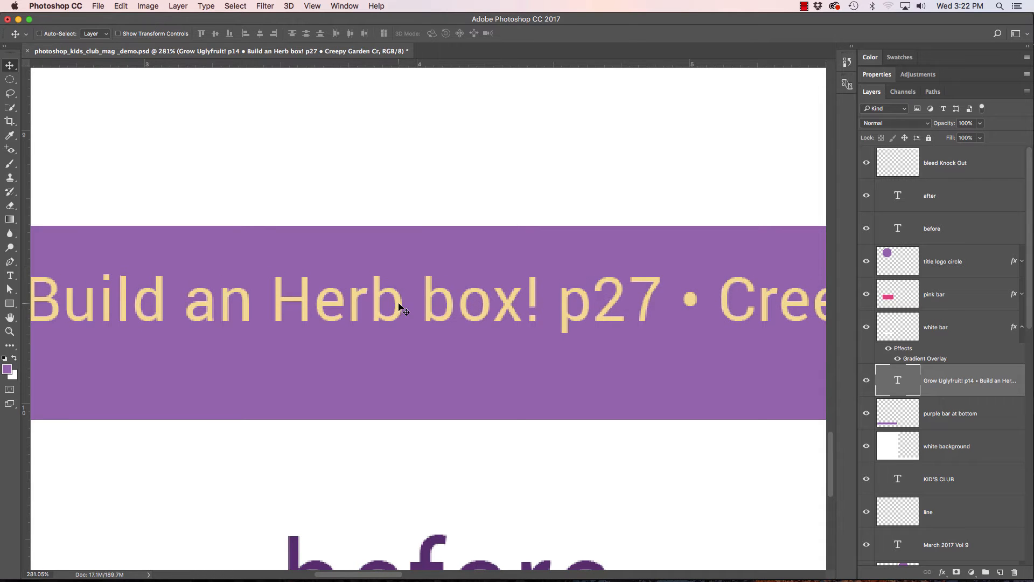
{"action": "key", "text": "Down"}
{"action": "key", "text": "Down"}
{"action": "key", "text": "Down"}
{"action": "key", "text": "Down"}
{"action": "key", "text": "Down"}
{"action": "key", "text": "Down"}
{"action": "key", "text": "Down"}
{"action": "key", "text": "Down"}
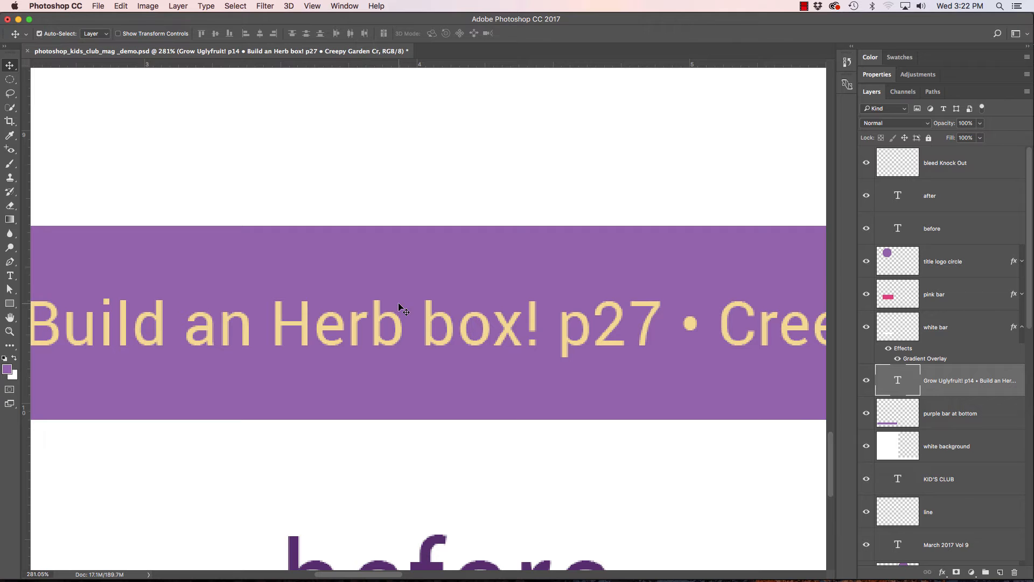
{"action": "key", "text": "super+0"}
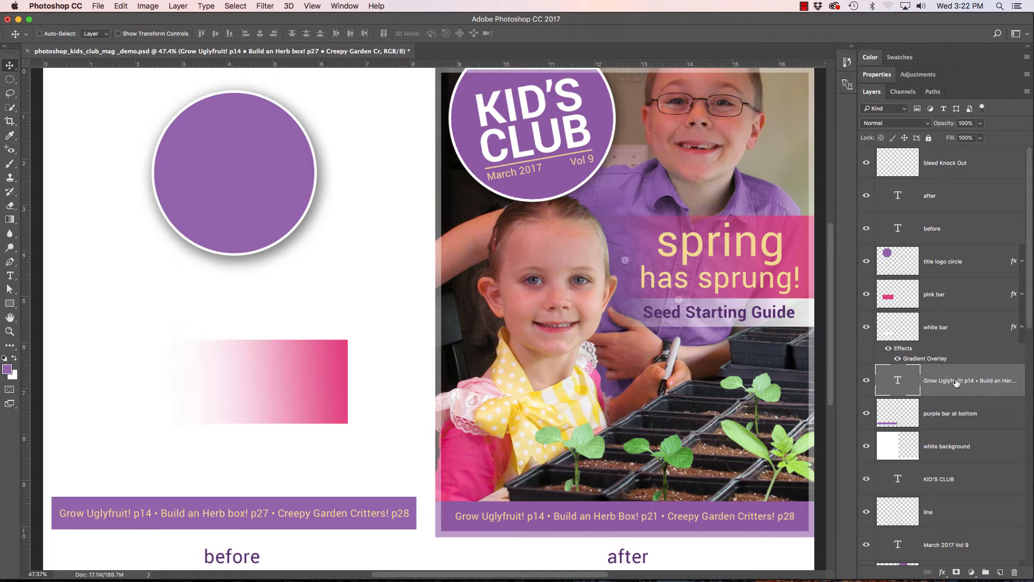
Reopen the "before" headline text for editing and set its size to 15 pt.
{"action": "double_click", "coordinate": [898, 381]}
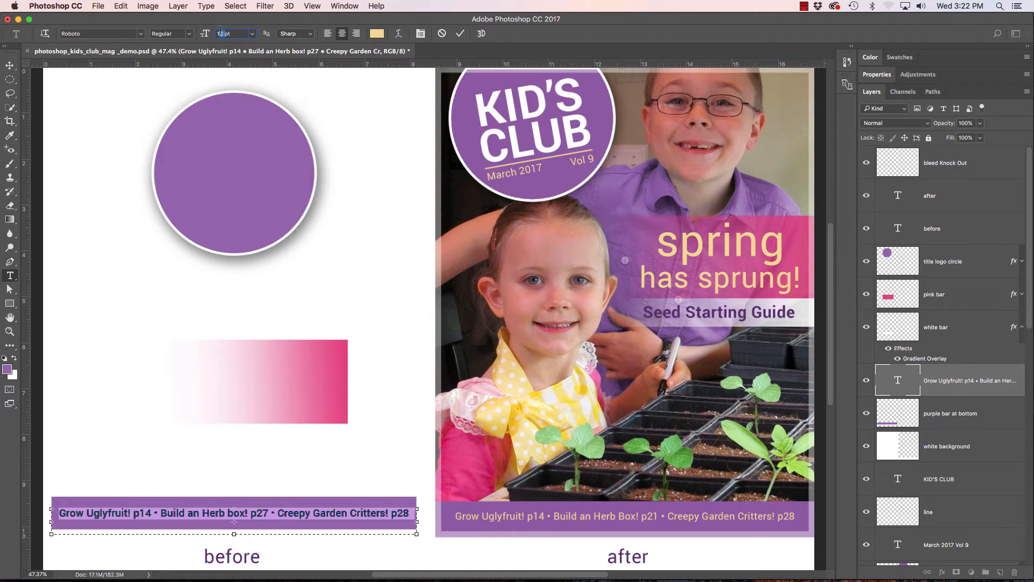
{"action": "key", "text": "Return"}
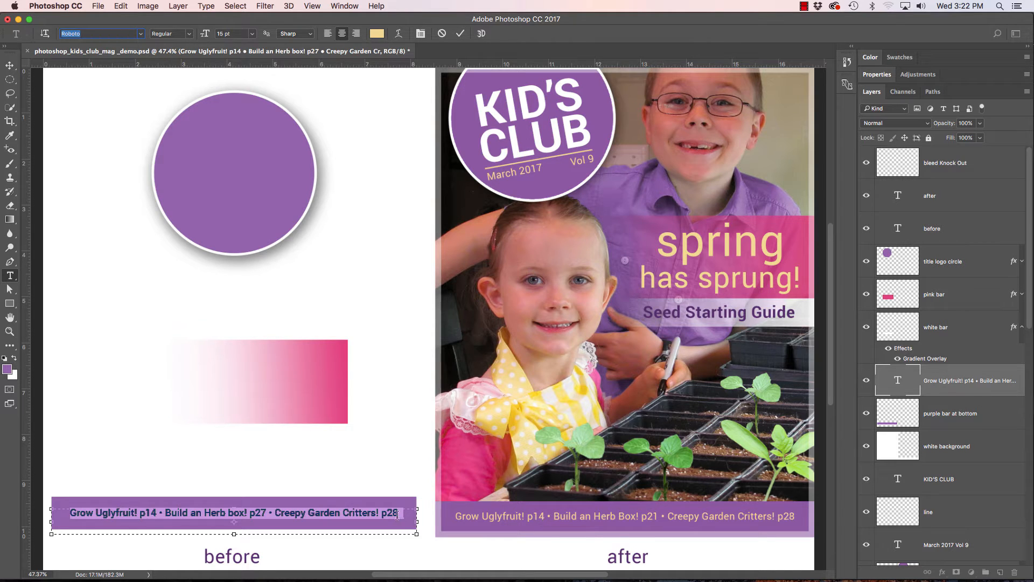
{"action": "left_click", "coordinate": [300, 512]}
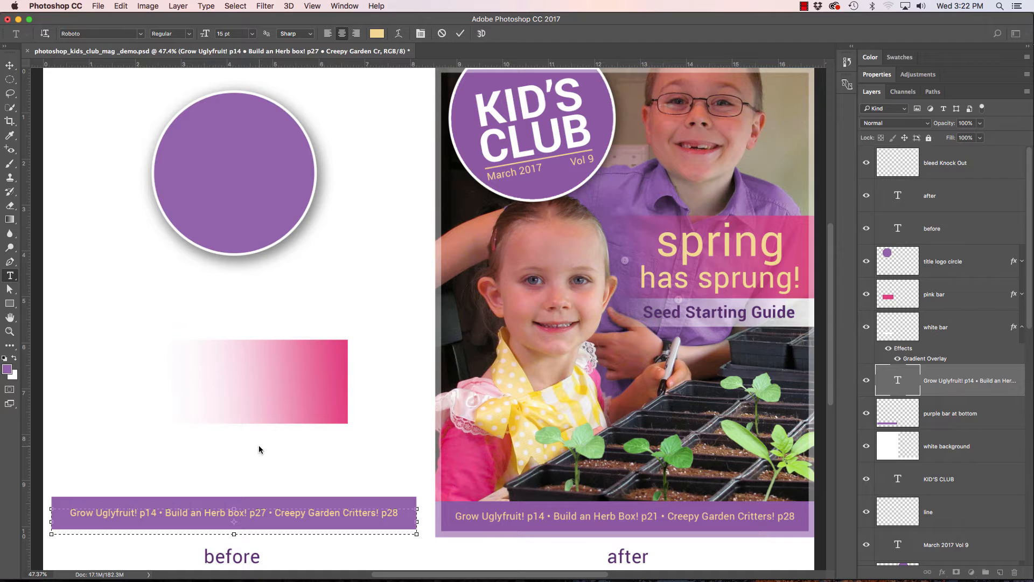
Change the whole "before" headline to the Light font style at 16 pt and commit it.
{"action": "triple_click", "coordinate": [243, 512]}
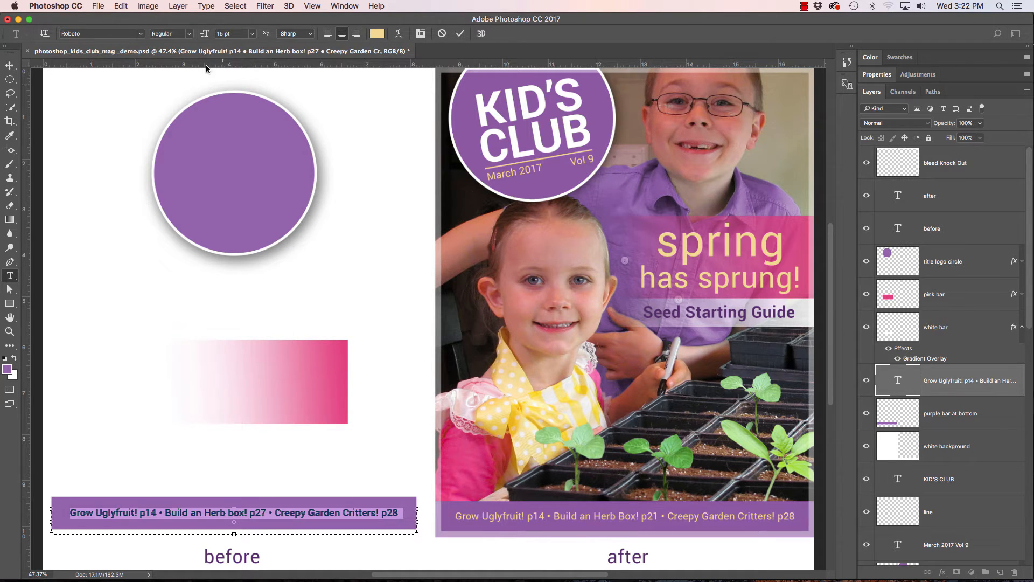
{"action": "left_click", "coordinate": [190, 34]}
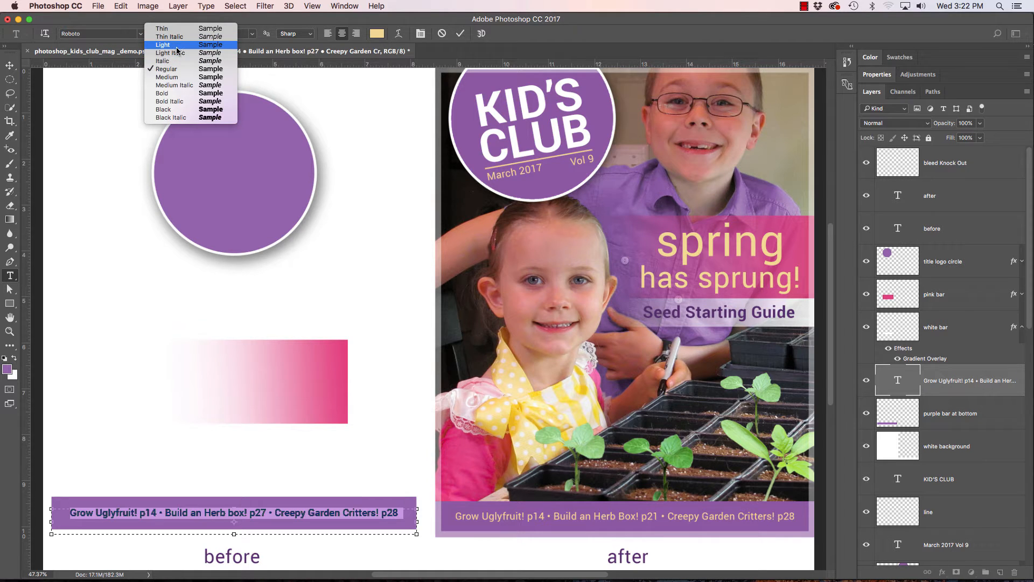
{"action": "left_click", "coordinate": [177, 45]}
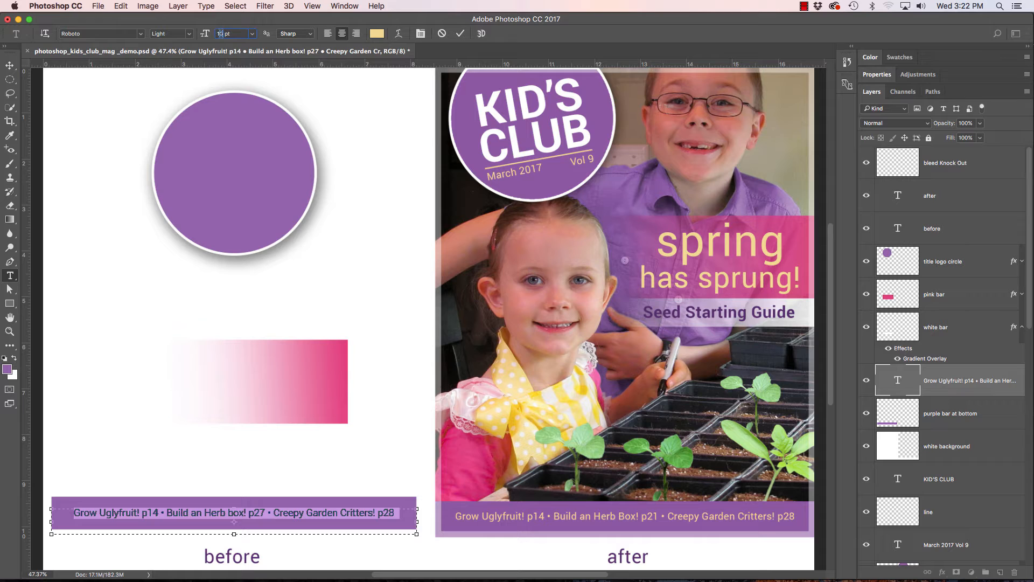
{"action": "left_click_drag", "start_coordinate": [221, 33], "coordinate": [226, 31]}
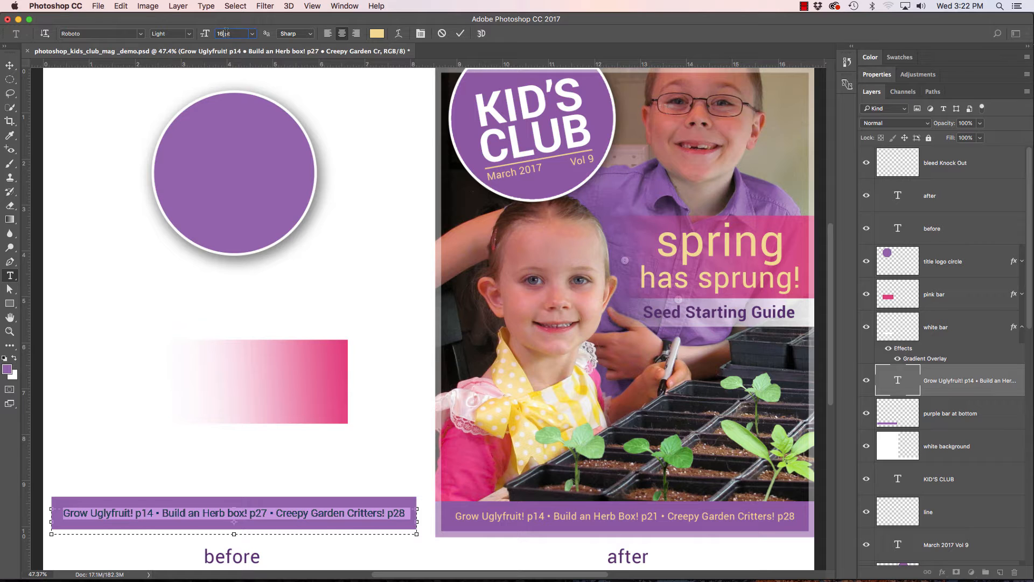
{"action": "left_click", "coordinate": [10, 65]}
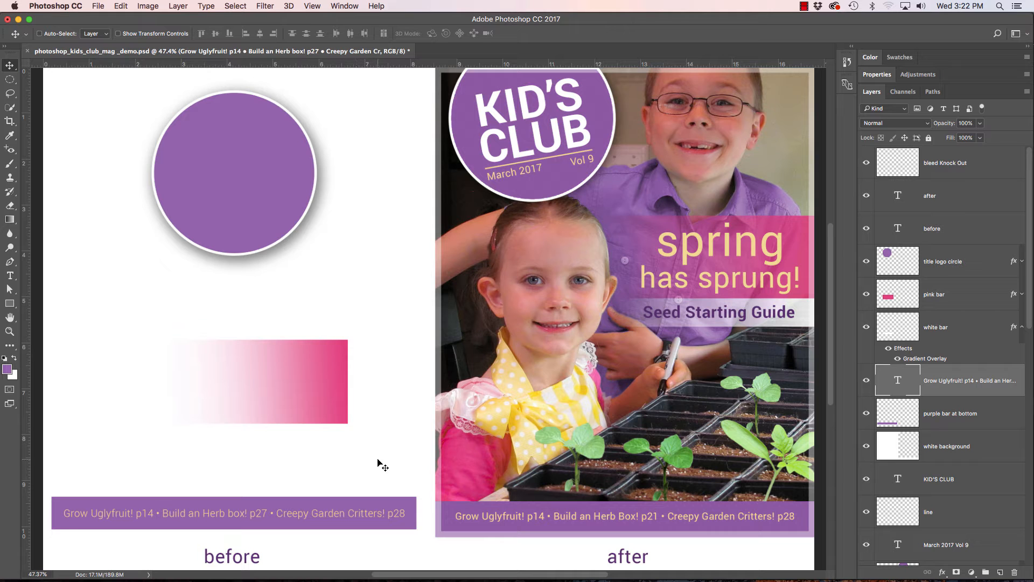
Check the font style and size of the headline in the finished "after" cover's purple bar.
{"action": "left_click_drag", "start_coordinate": [415, 516], "coordinate": [471, 520]}
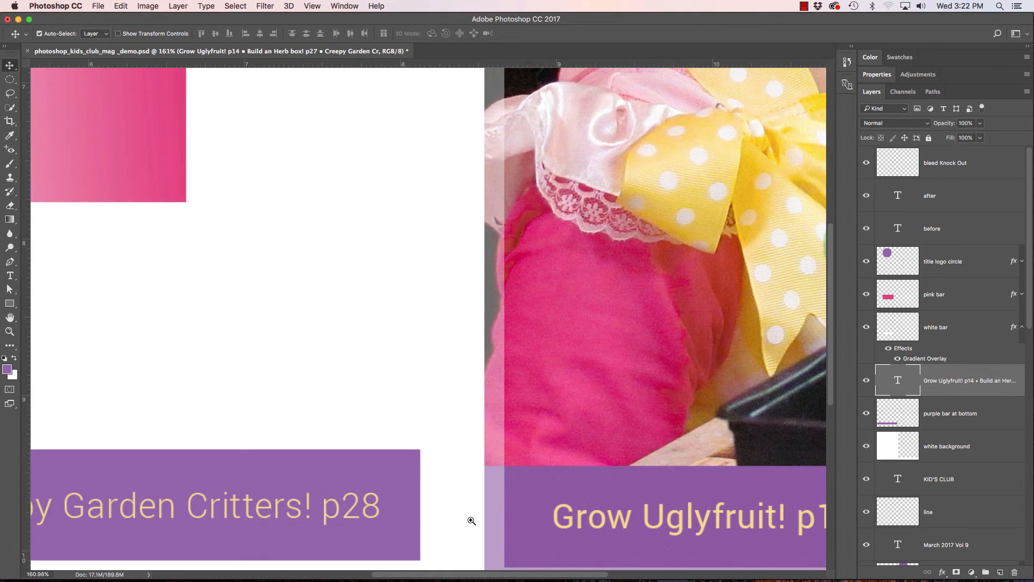
{"action": "left_click_drag", "start_coordinate": [600, 512], "coordinate": [429, 345]}
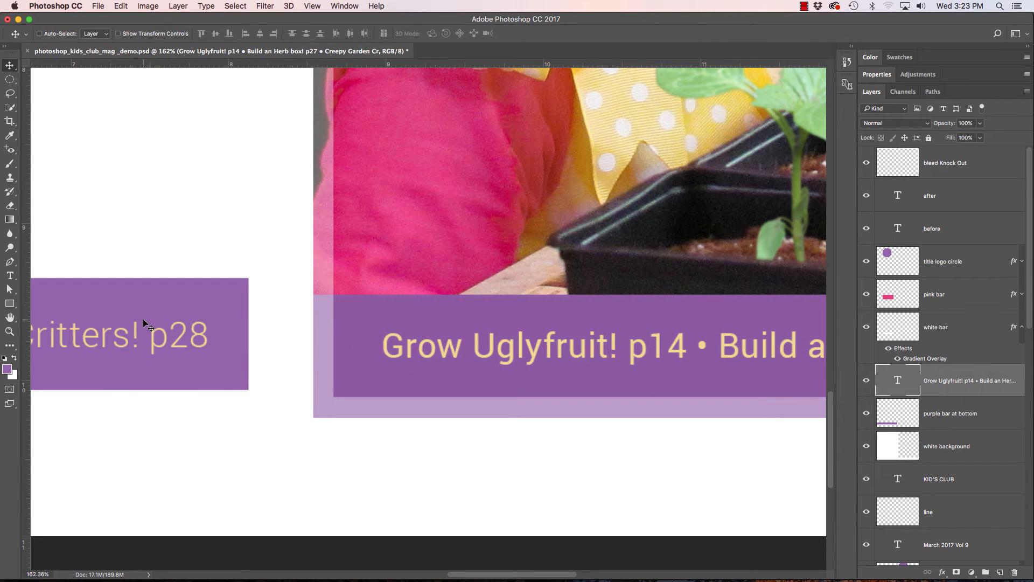
{"action": "left_click", "coordinate": [535, 350], "text": "super"}
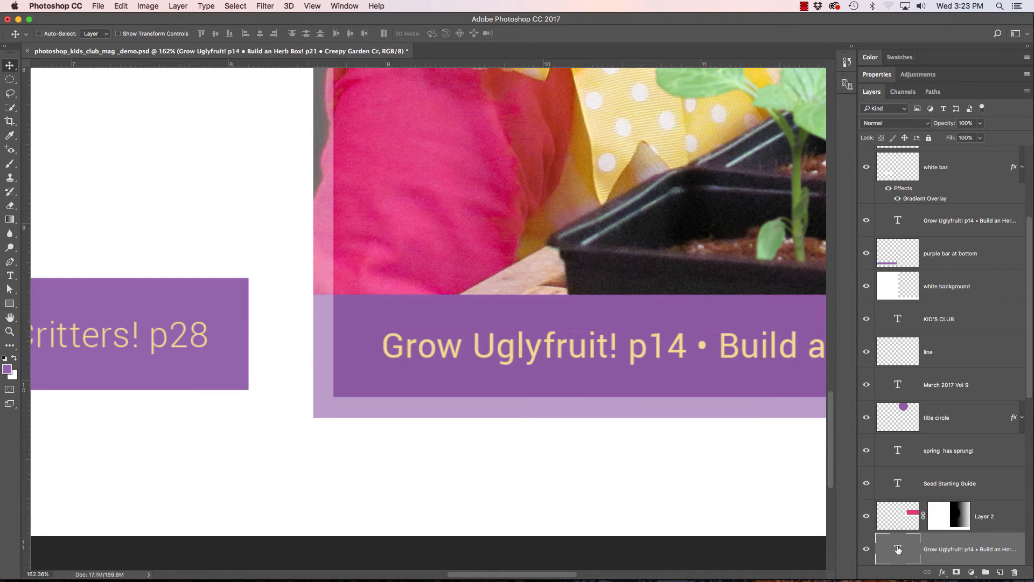
{"action": "double_click", "coordinate": [897, 550]}
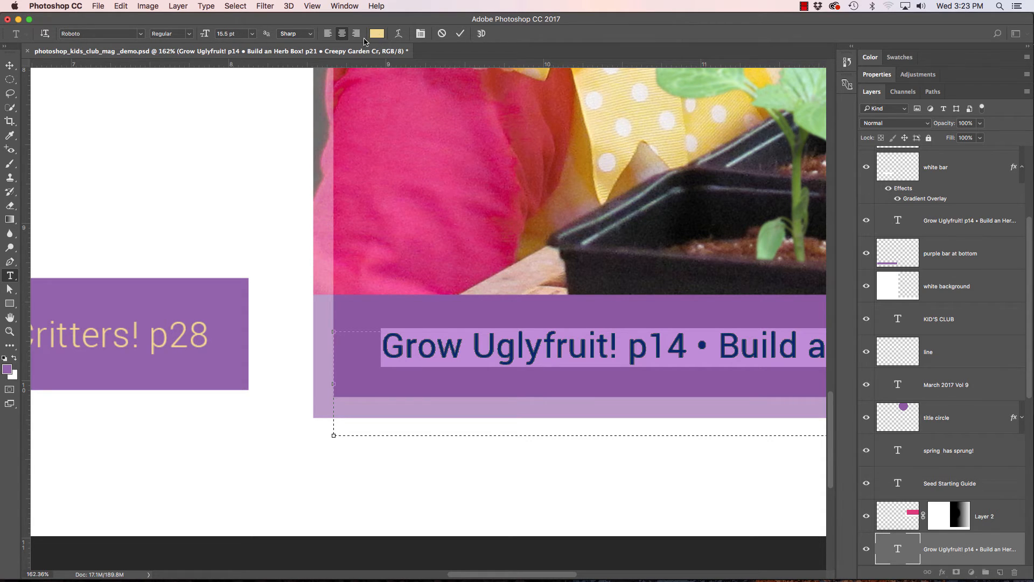
{"action": "left_click", "coordinate": [10, 65]}
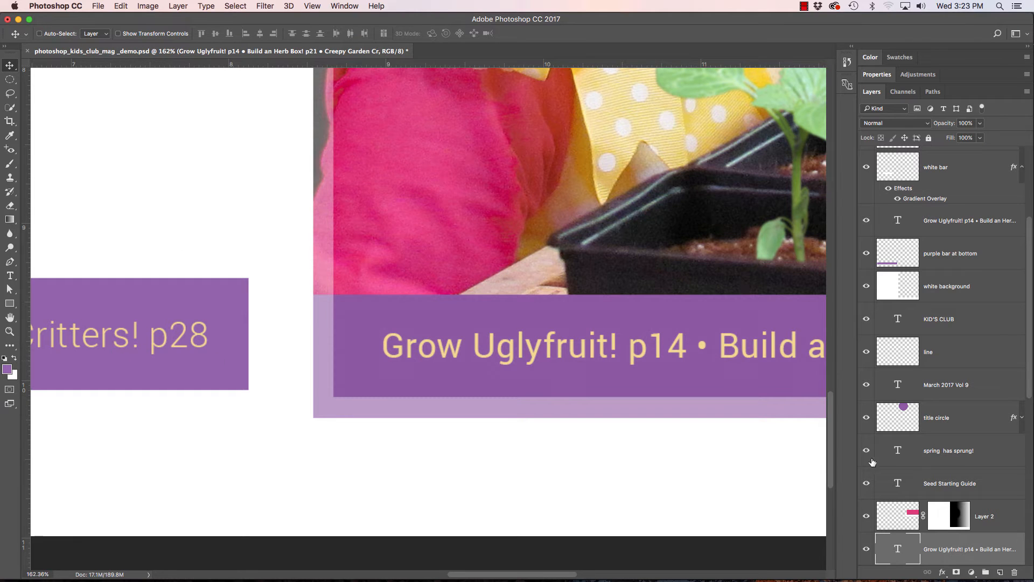
Set the "before" headline in the purple bar to Roboto Regular at 15.5 pt and commit the change.
{"action": "key", "text": "super"}
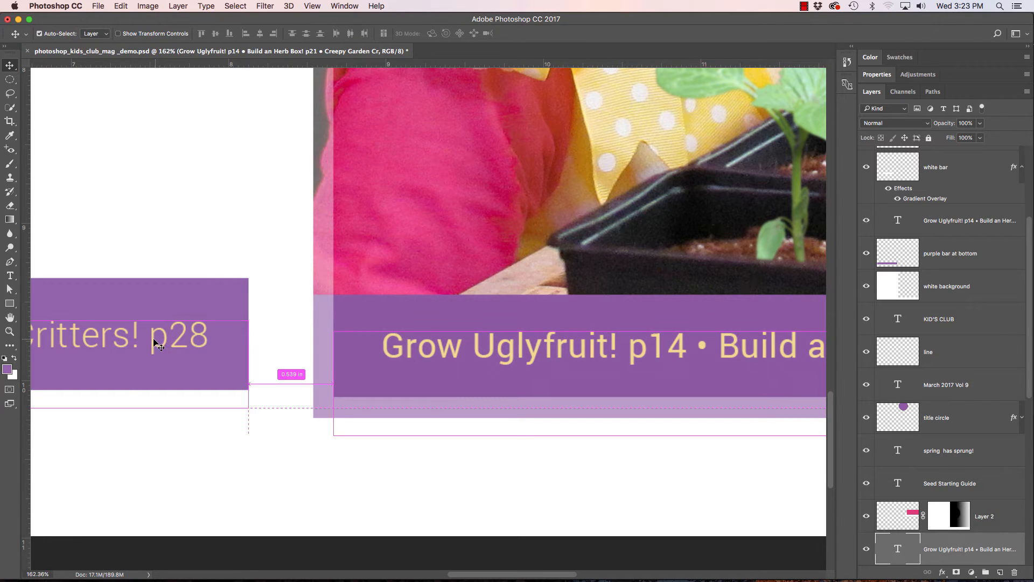
{"action": "left_click", "coordinate": [154, 342], "text": "super"}
{"action": "double_click", "coordinate": [901, 221]}
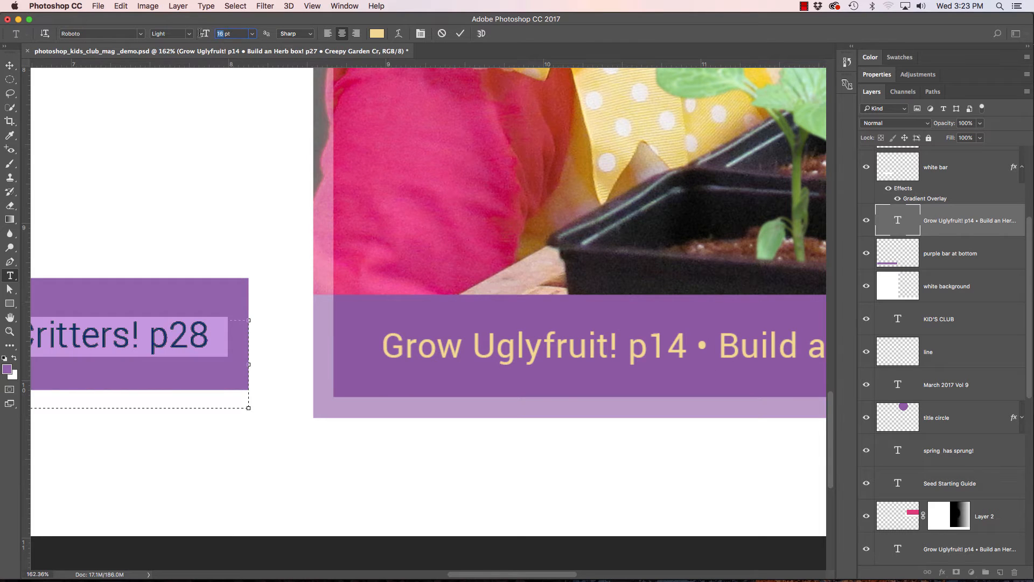
{"action": "left_click_drag", "start_coordinate": [199, 36], "coordinate": [188, 36]}
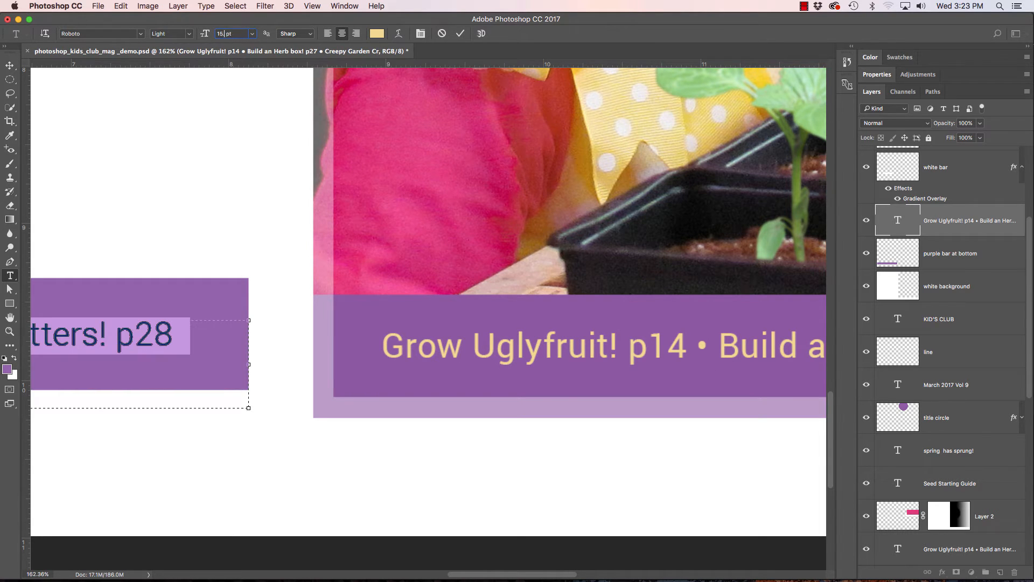
{"action": "left_click", "coordinate": [173, 33]}
{"action": "left_click", "coordinate": [190, 33]}
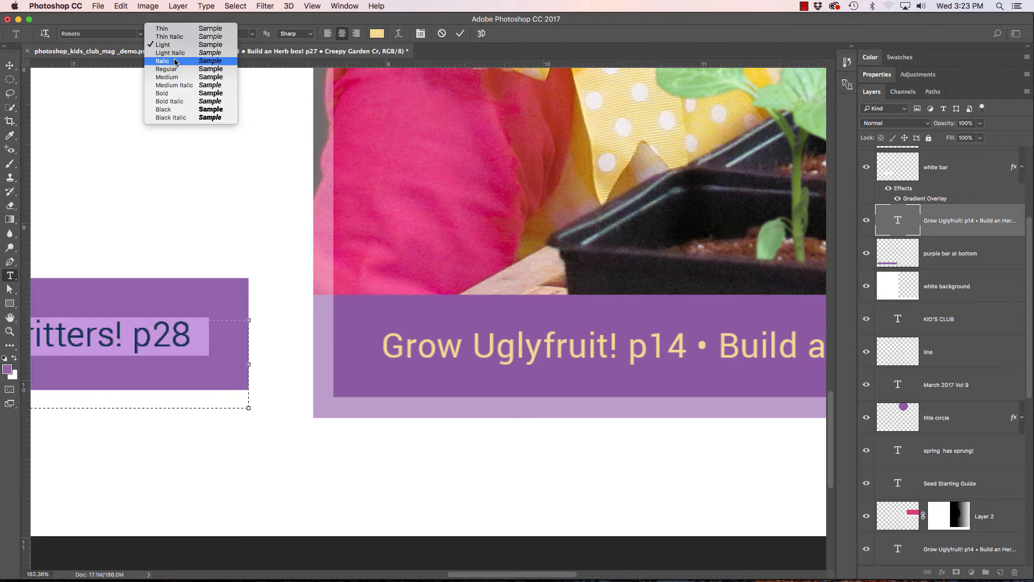
{"action": "left_click", "coordinate": [173, 68]}
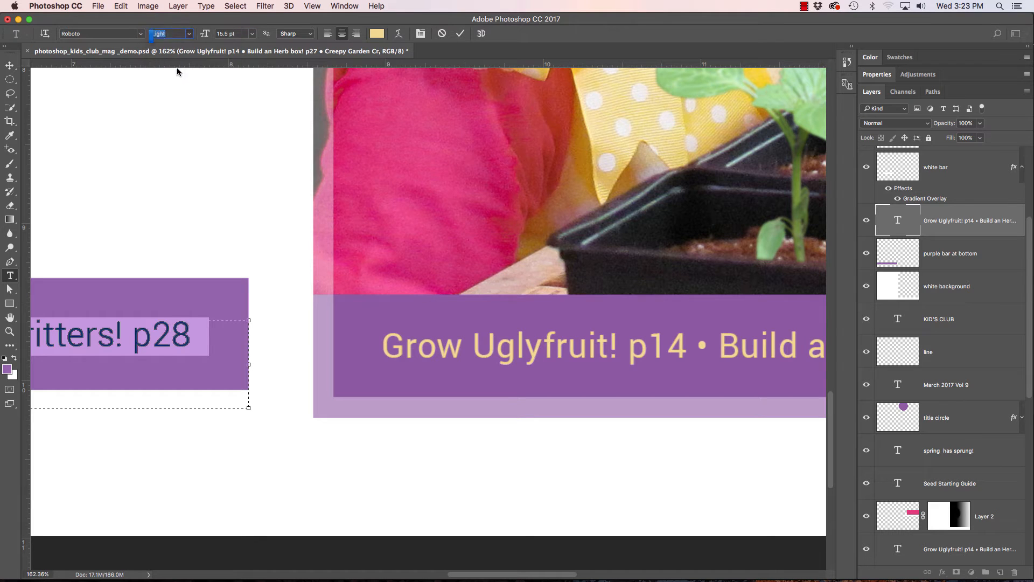
{"action": "left_click", "coordinate": [9, 65]}
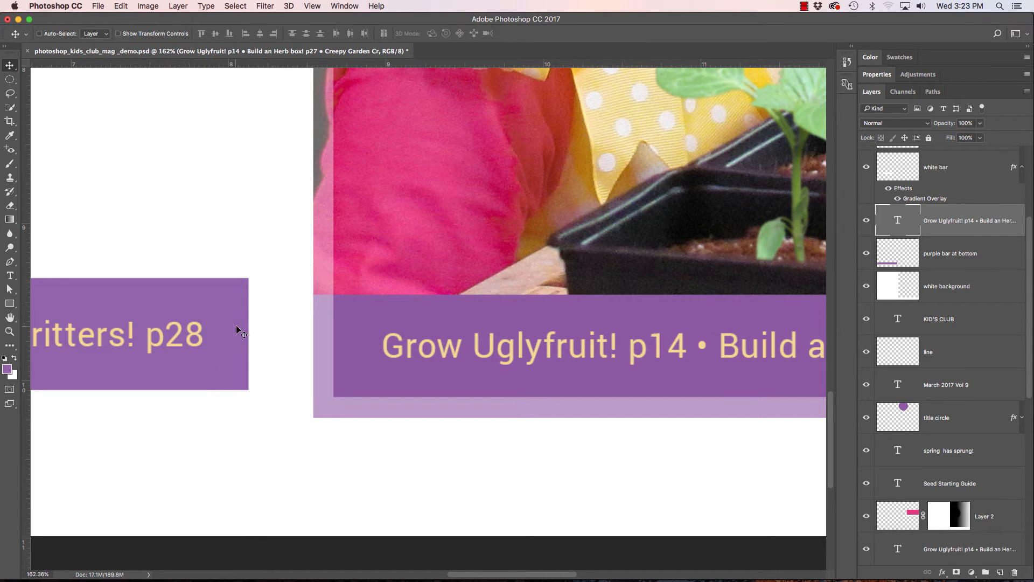
{"action": "scroll", "coordinate": [237, 330], "scroll_direction": "down", "scroll_amount": 6}
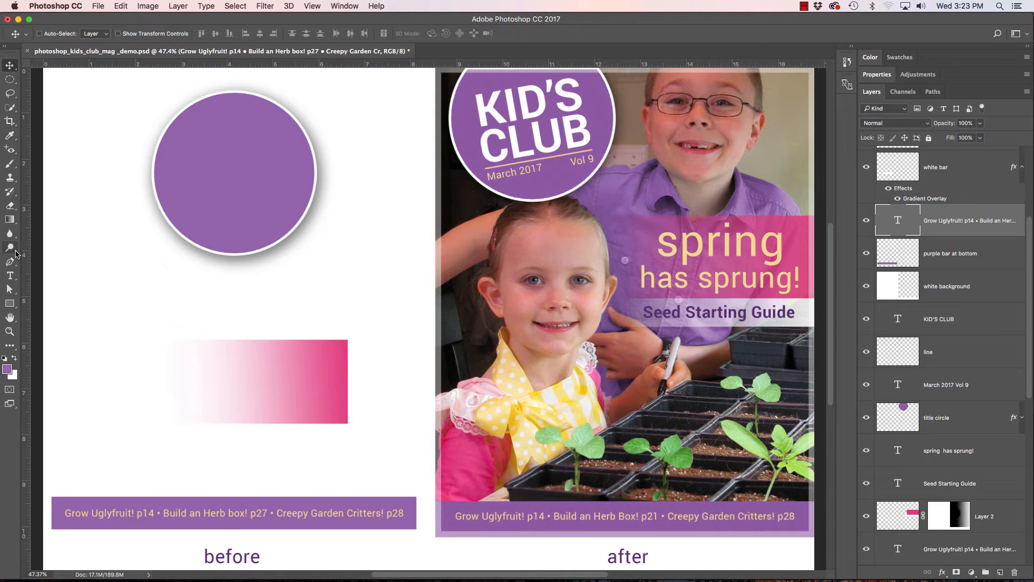
Add a text box over the "before" pink bar with "spring" and "has sprung!" on separate lines.
{"action": "key", "text": "t"}
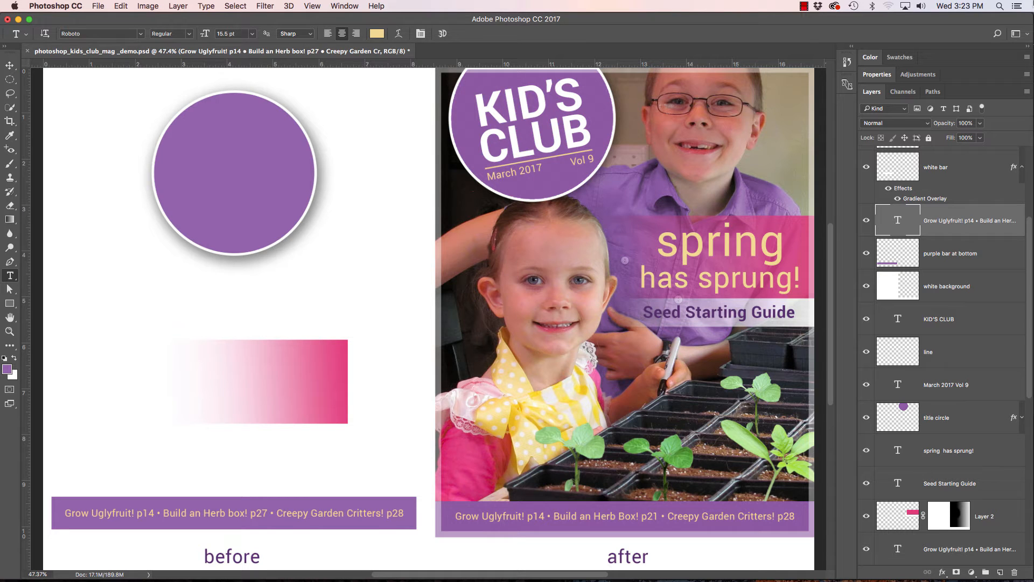
{"action": "left_click", "coordinate": [804, 6]}
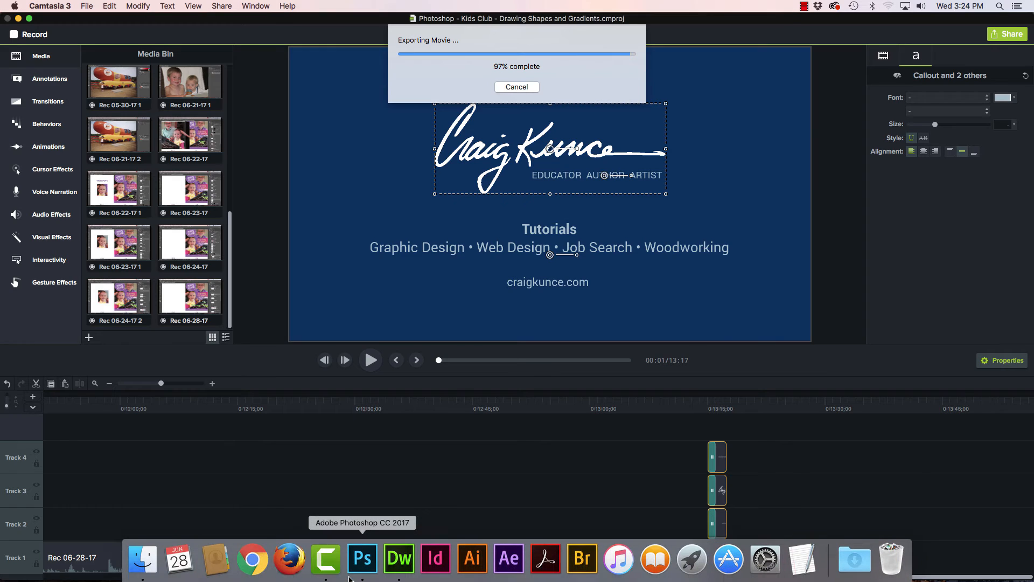
{"action": "left_click", "coordinate": [363, 558]}
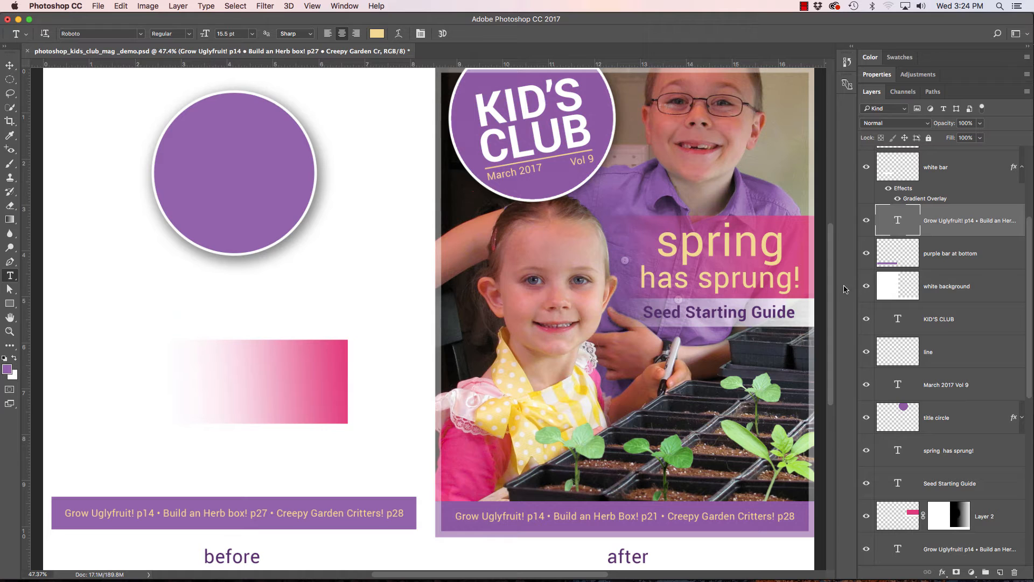
{"action": "scroll", "coordinate": [910, 274], "scroll_direction": "up", "scroll_amount": 5}
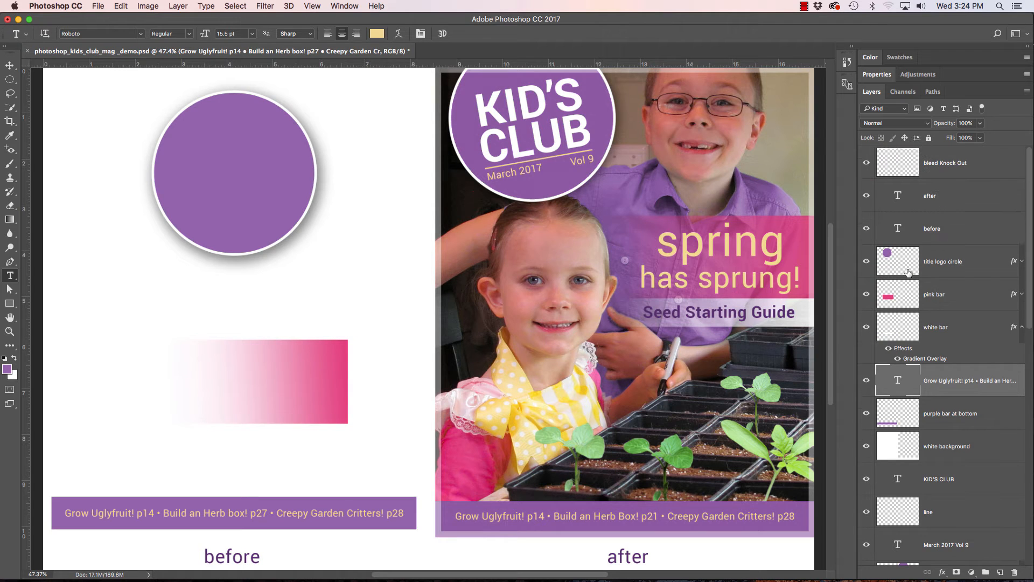
{"action": "left_click", "coordinate": [935, 295]}
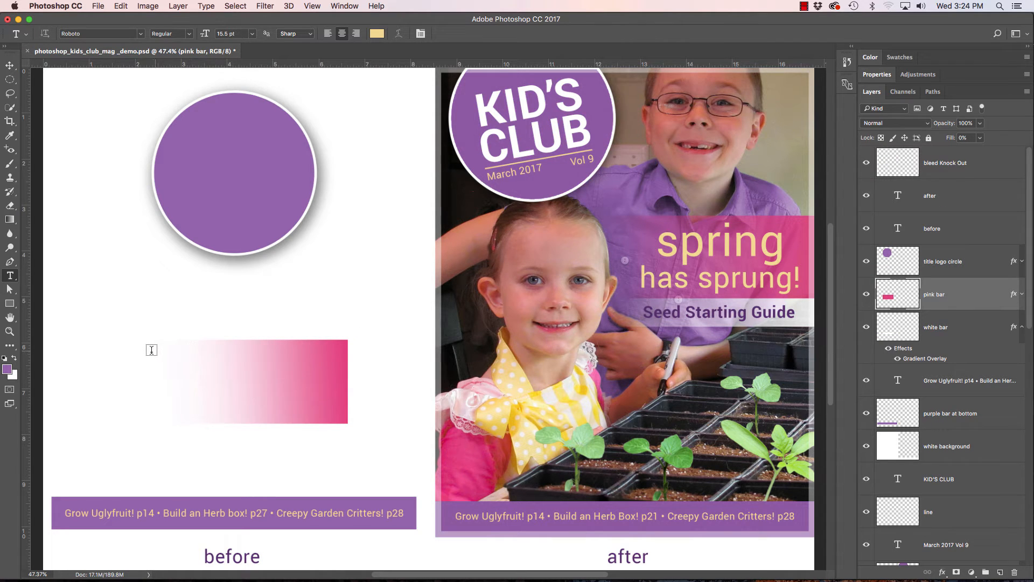
{"action": "left_click_drag", "start_coordinate": [147, 351], "coordinate": [342, 418]}
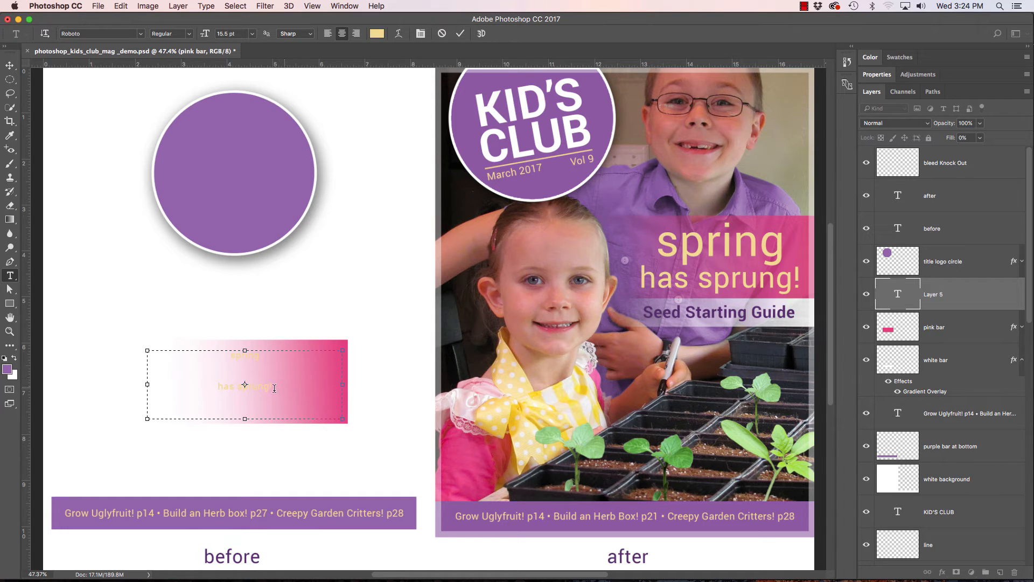
{"action": "left_click_drag", "start_coordinate": [267, 387], "coordinate": [209, 359]}
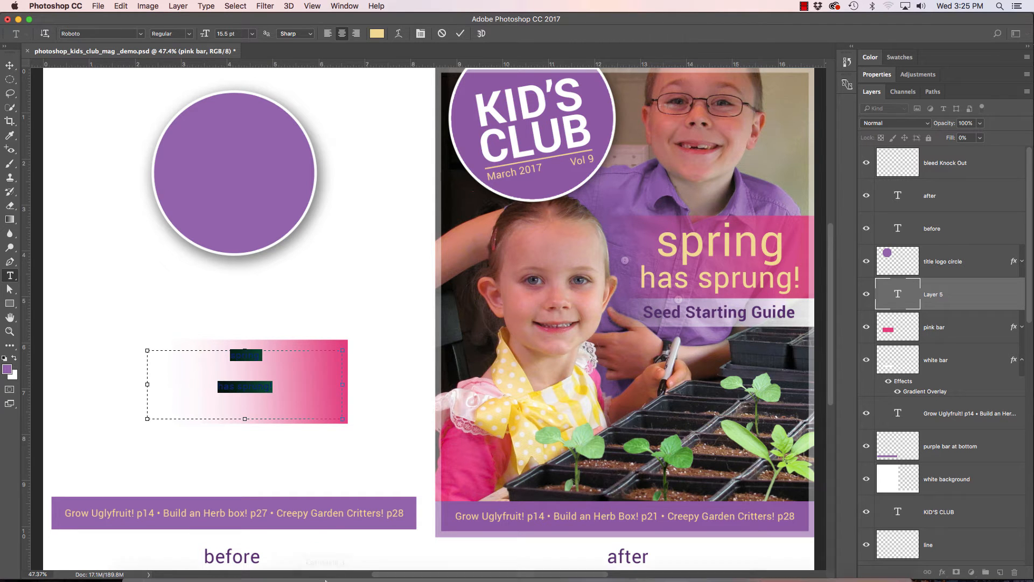
{"action": "mouse_move", "coordinate": [325, 581]}
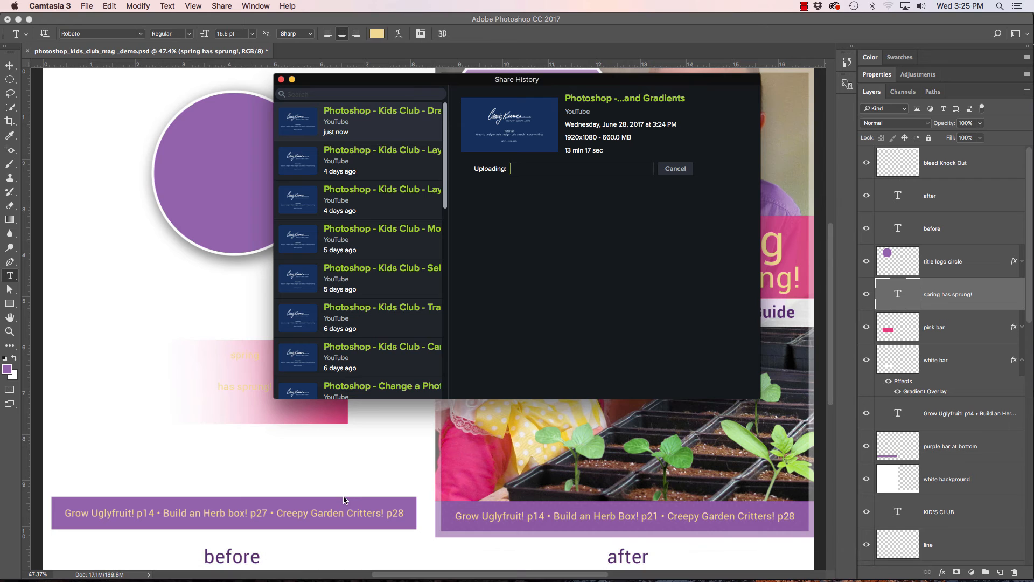
{"action": "left_click", "coordinate": [301, 457]}
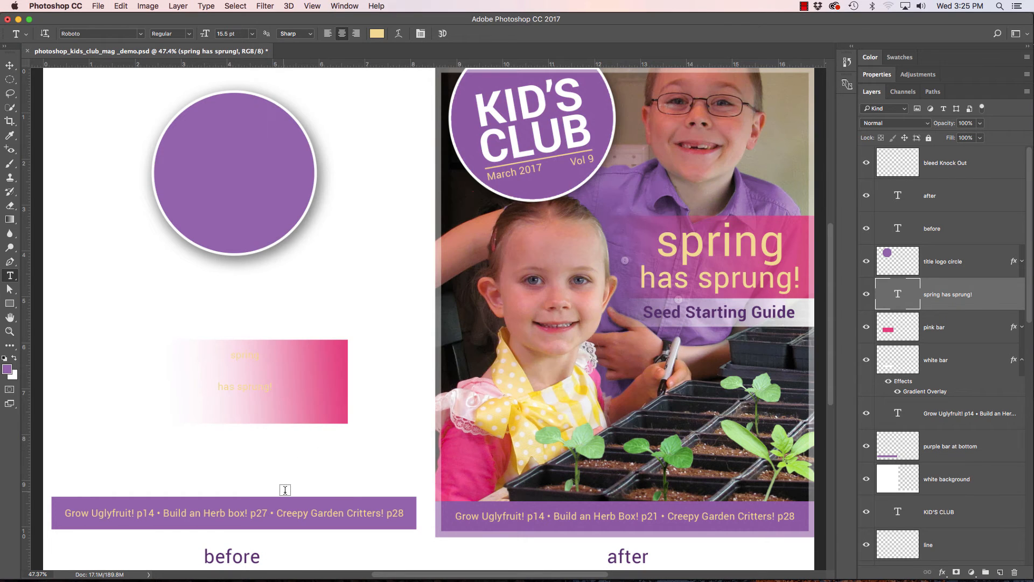
Enlarge both lines of the "before" "spring has sprung!" text to 49.5 pt.
{"action": "double_click", "coordinate": [899, 294]}
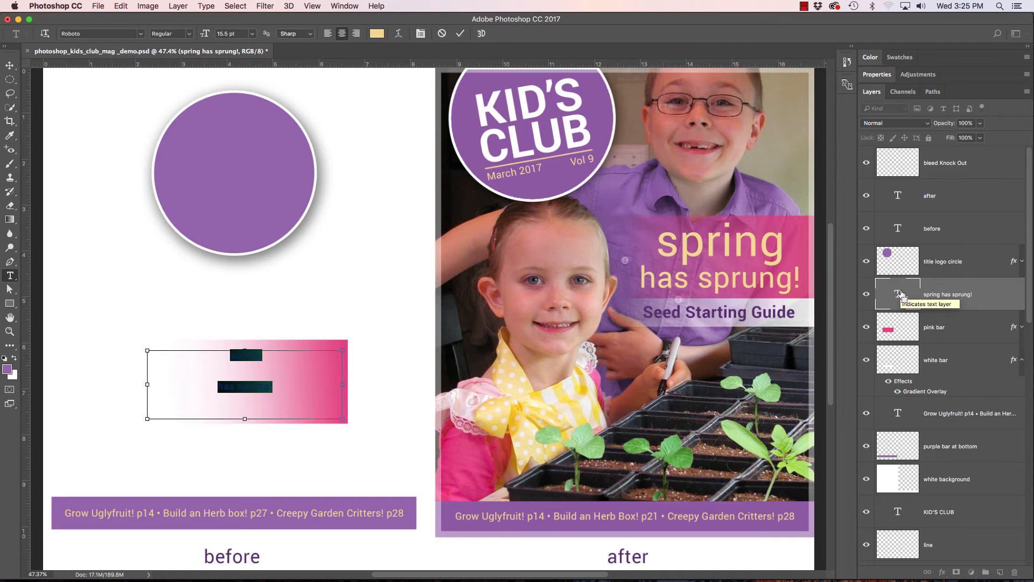
{"action": "key", "text": "super+shift+period"}
{"action": "key", "text": "super+shift+period"}
{"action": "key", "text": "super+shift+period"}
{"action": "key", "text": "super+shift+period"}
{"action": "key", "text": "super+shift+period"}
{"action": "key", "text": "super+shift+period"}
{"action": "key", "text": "super+shift+period"}
{"action": "key", "text": "super+shift+period"}
{"action": "key", "text": "super+shift+period"}
{"action": "key", "text": "super+shift+period"}
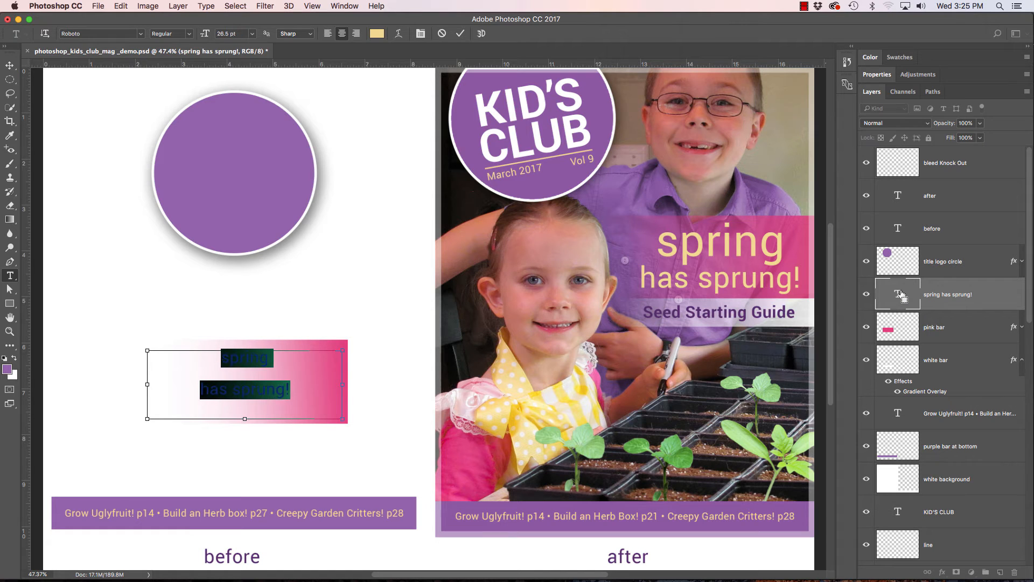
{"action": "key", "text": "super+shift+period"}
{"action": "key", "text": "super+shift+period"}
{"action": "key", "text": "super+shift+period"}
{"action": "key", "text": "super+shift+period"}
{"action": "key", "text": "super+shift+period"}
{"action": "key", "text": "super+shift+period"}
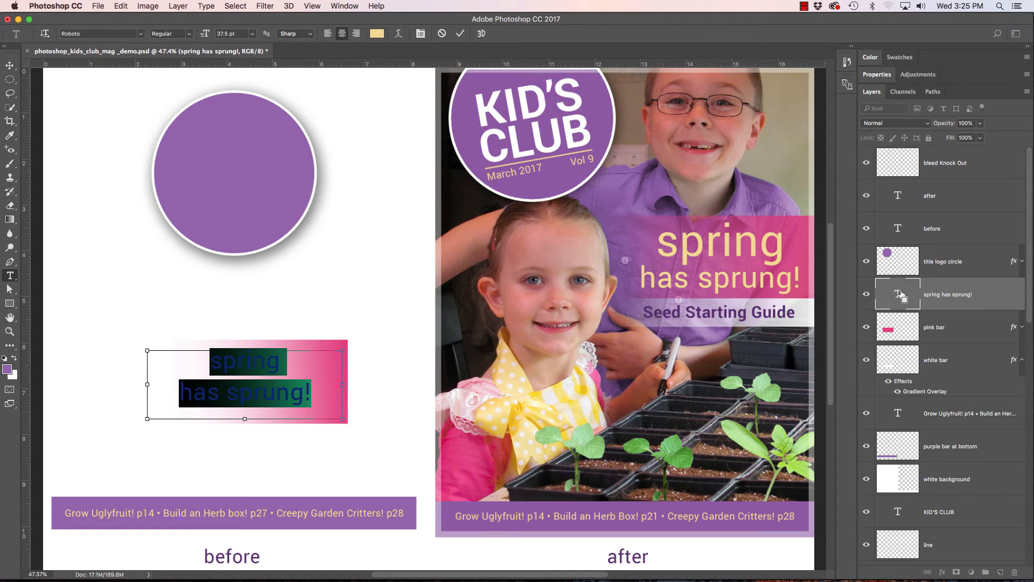
{"action": "key", "text": "super+shift+period"}
{"action": "key", "text": "super+shift+period"}
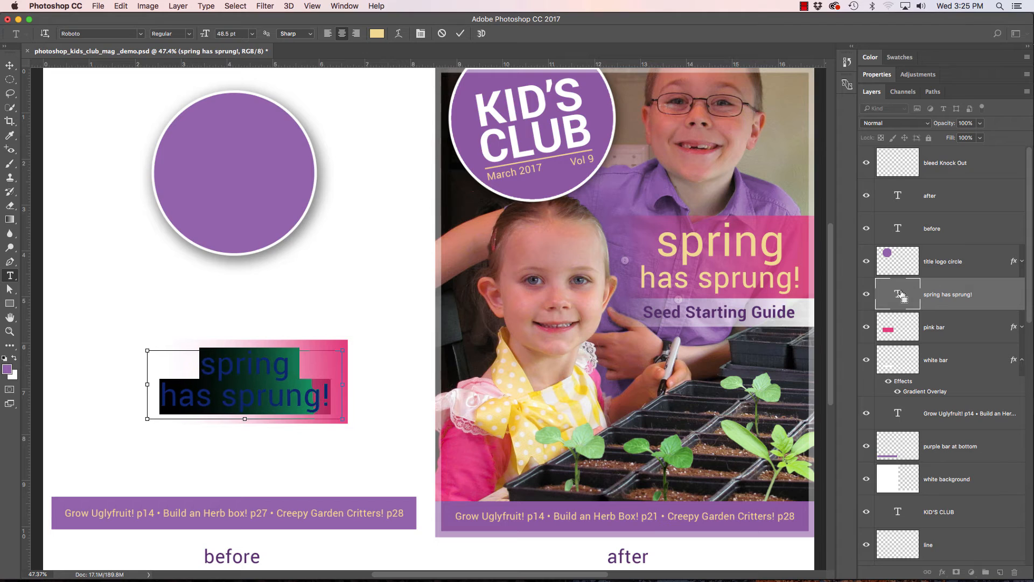
{"action": "left_click", "coordinate": [248, 369]}
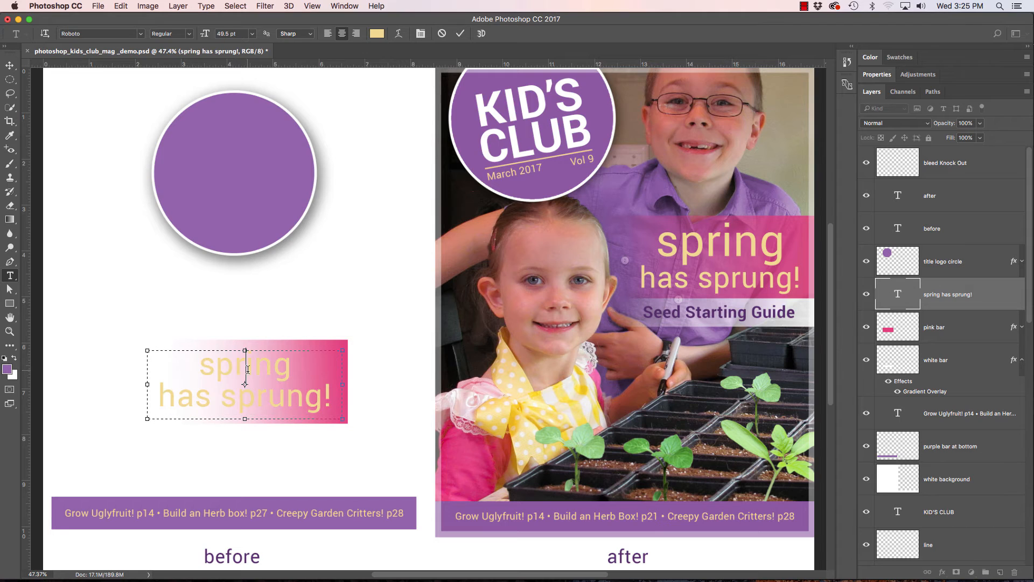
Reduce only the "has sprung!" line in the "before" pink bar to 41.5 pt.
{"action": "triple_click", "coordinate": [248, 400]}
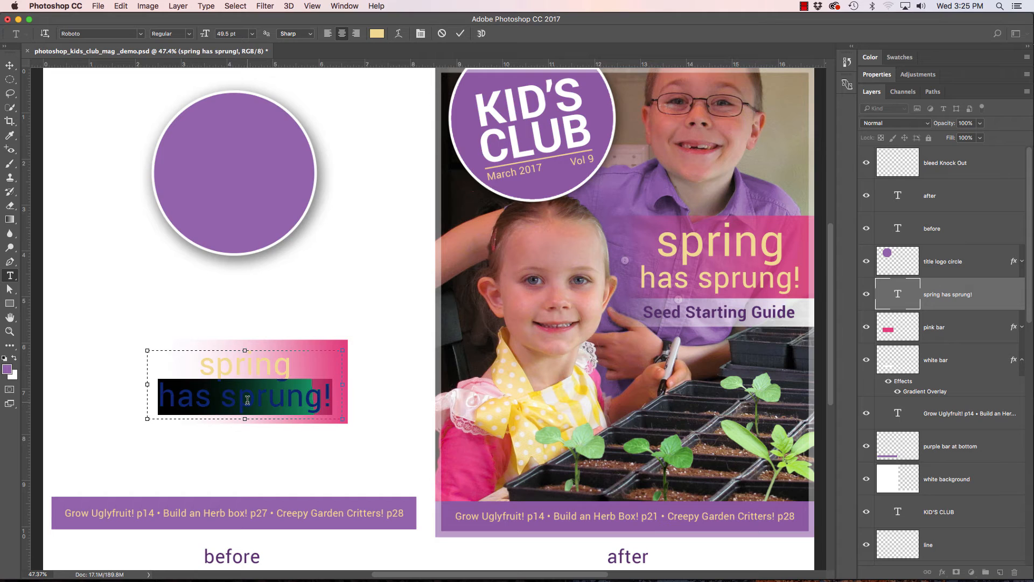
{"action": "key", "text": "super+shift+comma"}
{"action": "key", "text": "super+shift+comma"}
{"action": "key", "text": "super+shift+comma"}
{"action": "key", "text": "super+shift+comma"}
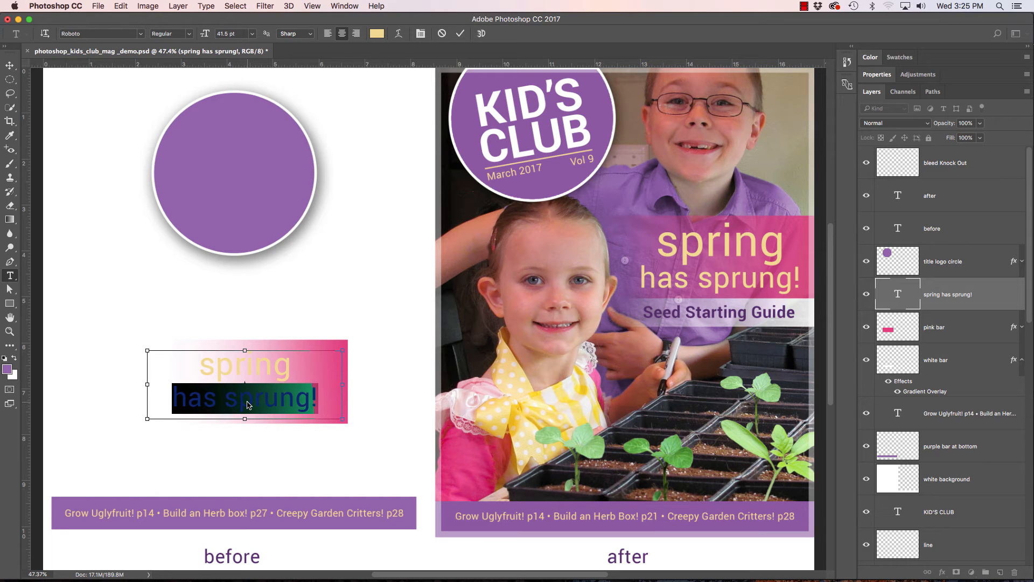
Enlarge the word "spring" in the "before" pink bar to 64.5 pt and commit the text.
{"action": "double_click", "coordinate": [246, 368]}
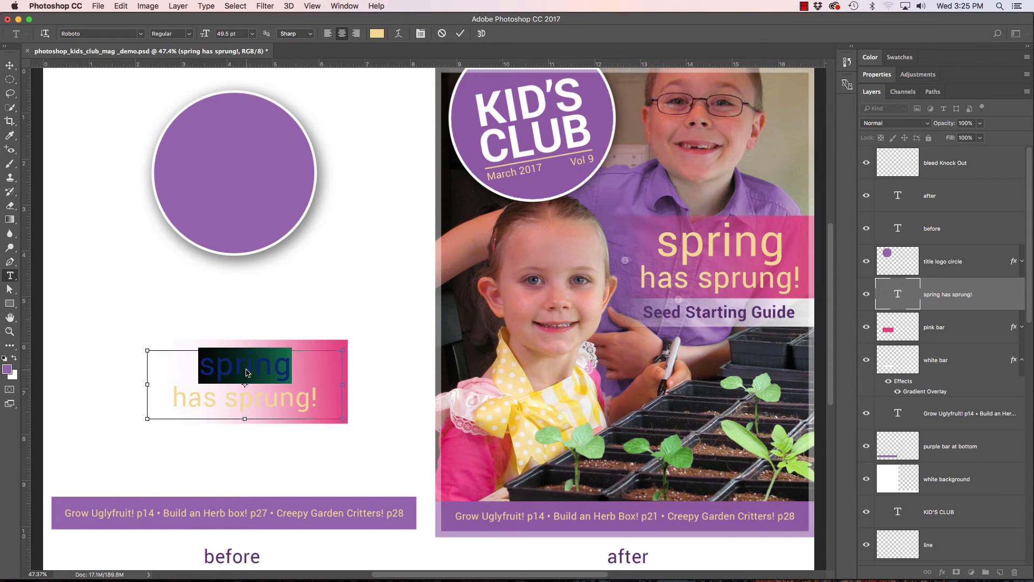
{"action": "key", "text": "super+shift+period"}
{"action": "key", "text": "super+shift+period"}
{"action": "key", "text": "super+shift+period"}
{"action": "key", "text": "super+shift+period"}
{"action": "key", "text": "super+shift+period"}
{"action": "key", "text": "super+shift+period"}
{"action": "key", "text": "super+shift+period"}
{"action": "key", "text": "super+shift+period"}
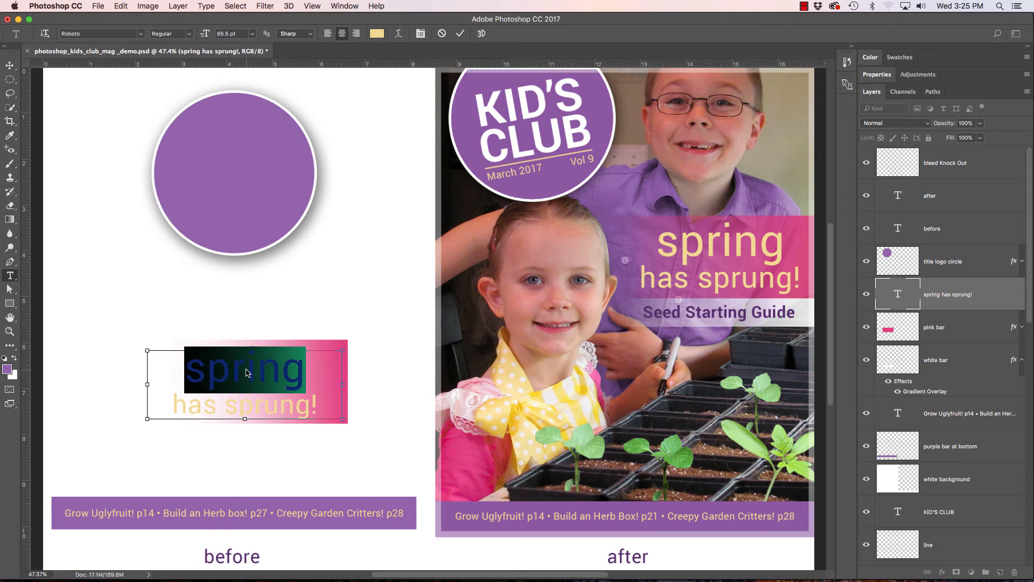
{"action": "key", "text": "super+shift+period"}
{"action": "key", "text": "super+shift+period"}
{"action": "key", "text": "super+shift+comma"}
{"action": "key", "text": "super+shift+comma"}
{"action": "key", "text": "super+shift+comma"}
{"action": "left_click", "coordinate": [270, 371]}
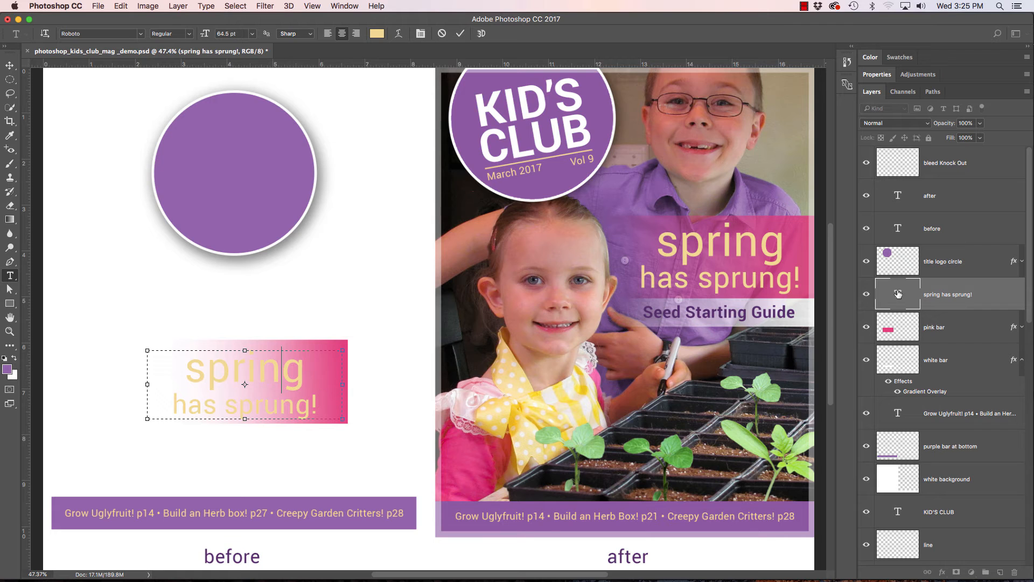
{"action": "key", "text": "super+Return"}
Move the "spring has sprung!" text and pink bar together onto the "after" cover for comparison, and return them to the "before" side.
{"action": "left_click", "coordinate": [969, 329], "text": "shift"}
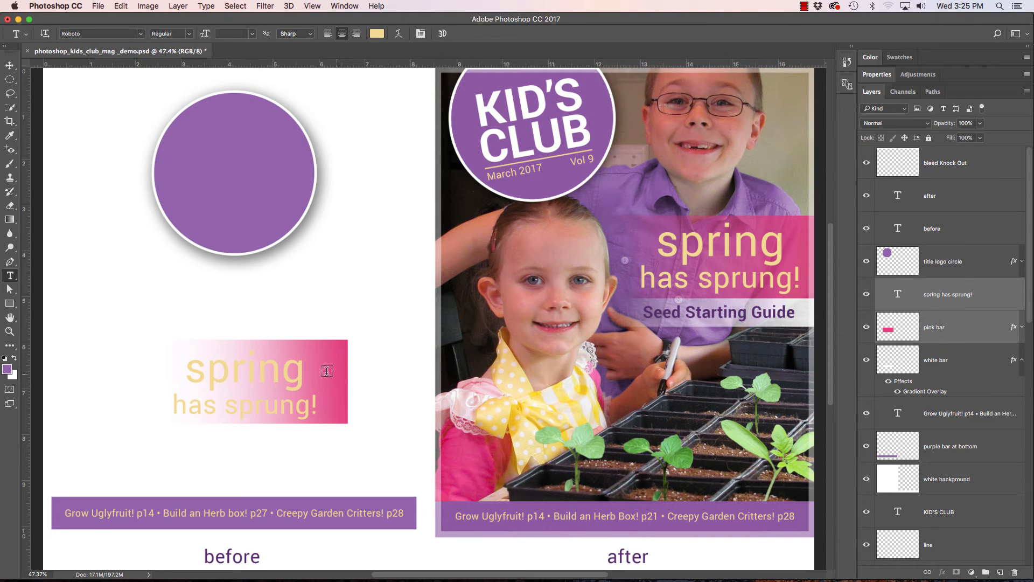
{"action": "key", "text": "v"}
{"action": "left_click_drag", "start_coordinate": [267, 386], "coordinate": [783, 382]}
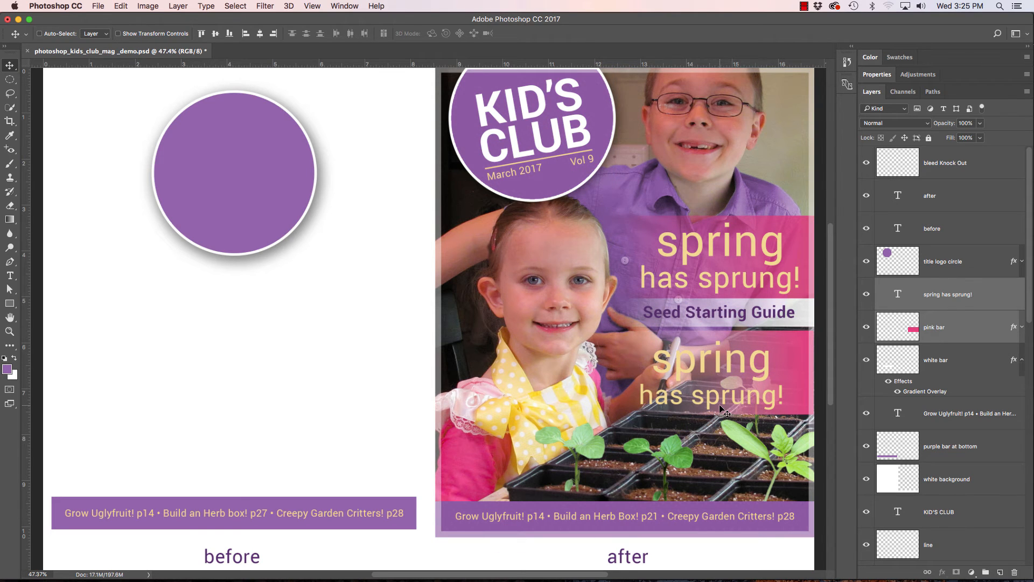
{"action": "left_click_drag", "start_coordinate": [806, 364], "coordinate": [323, 356]}
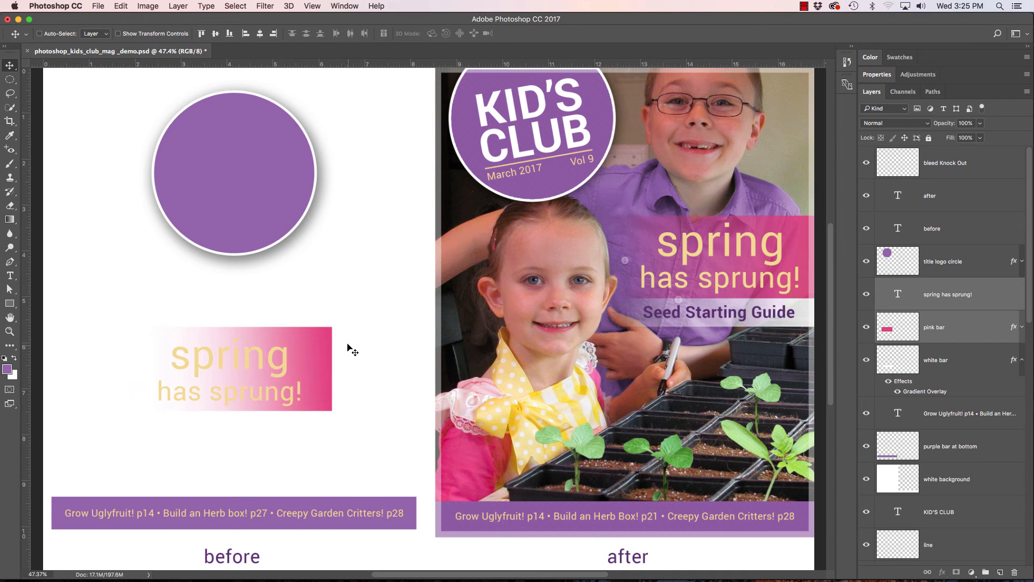
Add a text box reading "Seed Starting Guide" below the "before" pink bar, placing its layer directly above the white bar.
{"action": "left_click", "coordinate": [942, 362]}
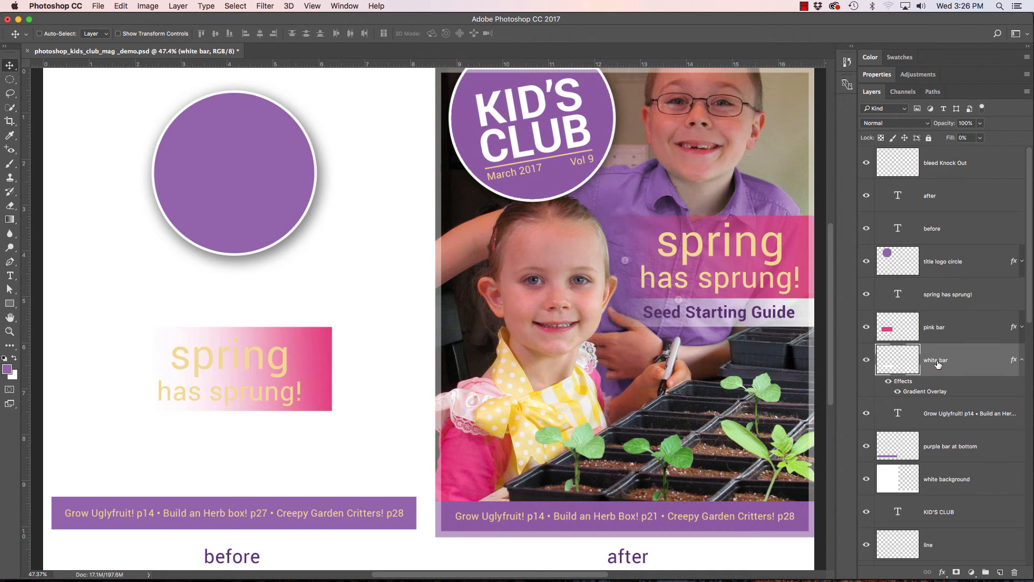
{"action": "left_click", "coordinate": [1023, 364]}
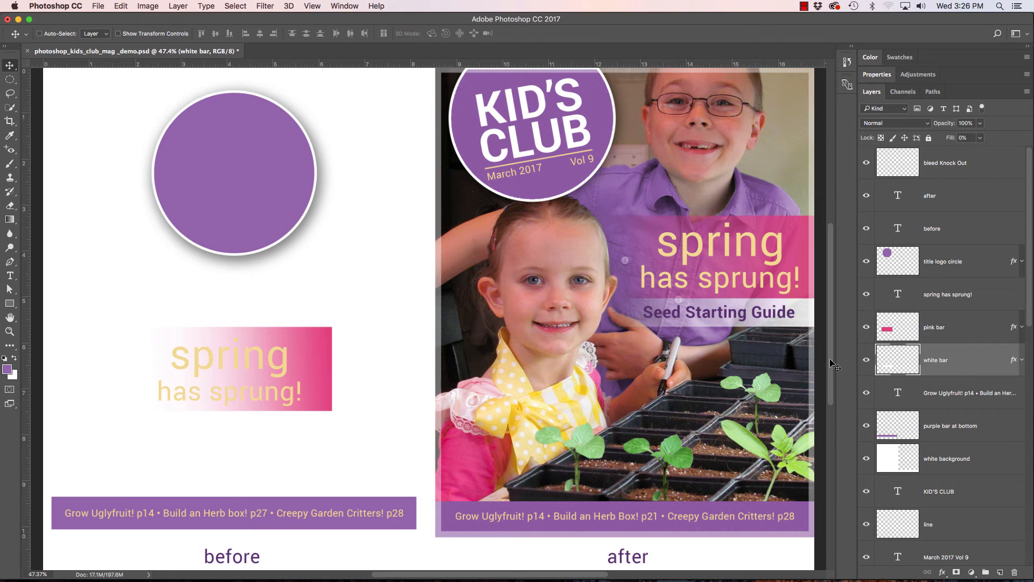
{"action": "key", "text": "t"}
{"action": "left_click_drag", "start_coordinate": [147, 422], "coordinate": [327, 446]}
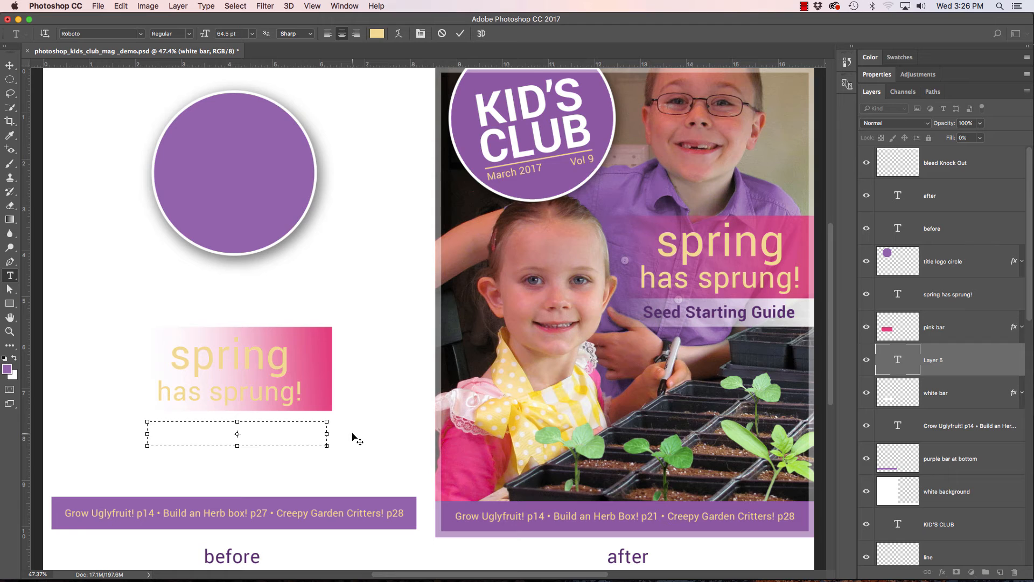
{"action": "left_click", "coordinate": [897, 364]}
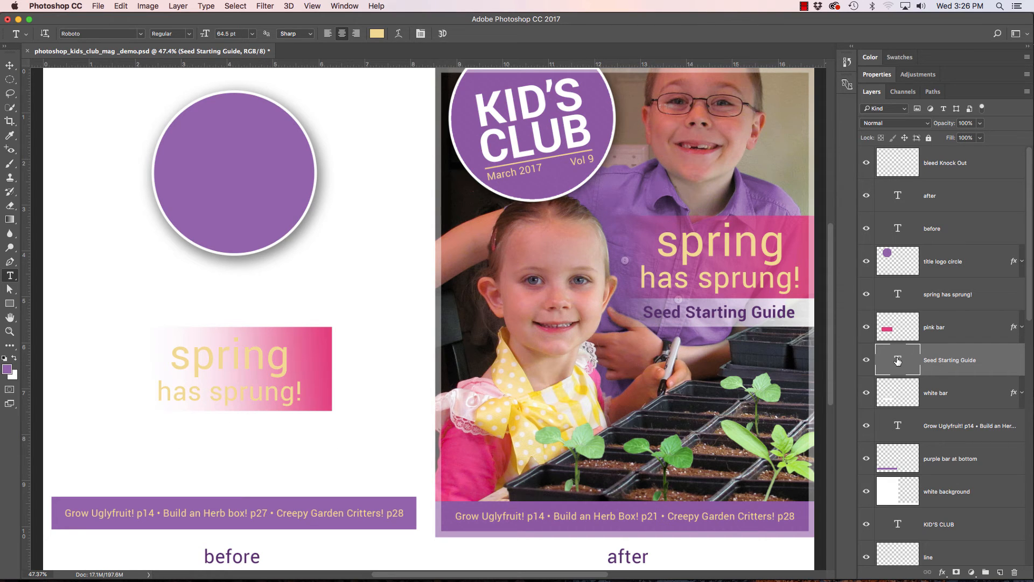
Set the "before" "Seed Starting Guide" text to 30.5 pt and fit its text box to the single line.
{"action": "double_click", "coordinate": [898, 361]}
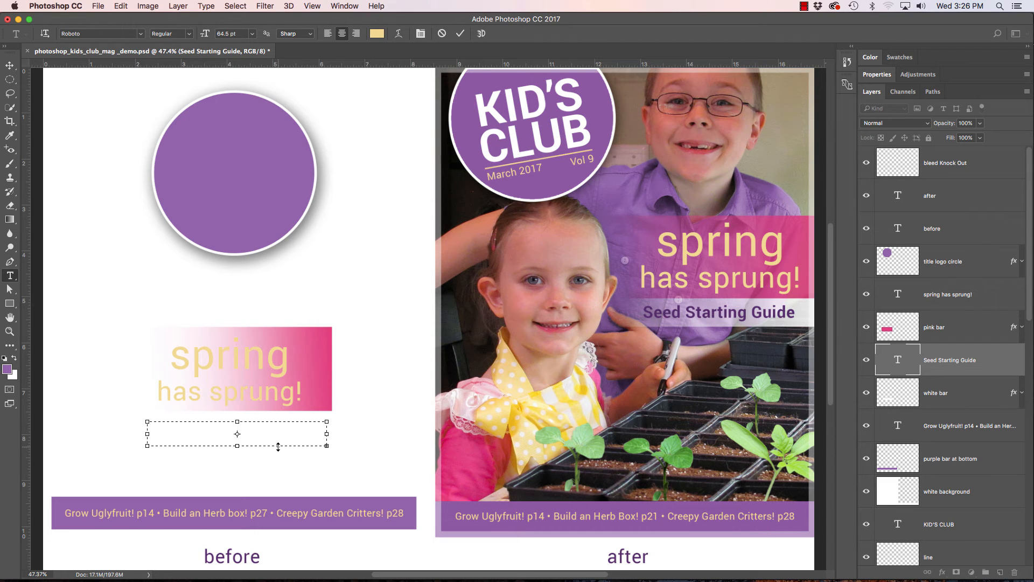
{"action": "left_click_drag", "start_coordinate": [326, 446], "coordinate": [403, 496]}
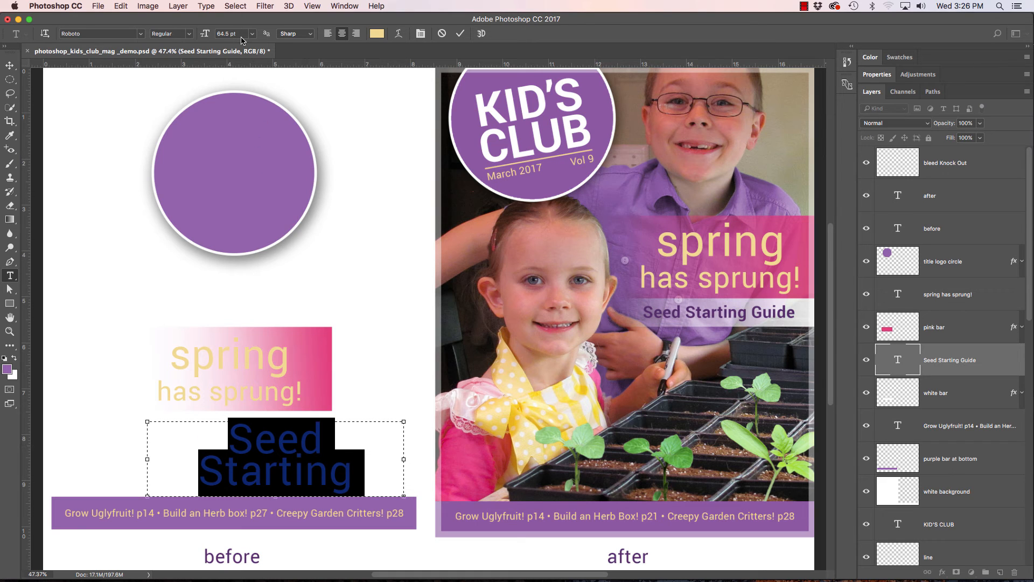
{"action": "mouse_move", "coordinate": [210, 35]}
{"action": "left_mouse_down"}
{"action": "mouse_move", "coordinate": [188, 39]}
{"action": "mouse_move", "coordinate": [193, 48]}
{"action": "left_mouse_up"}
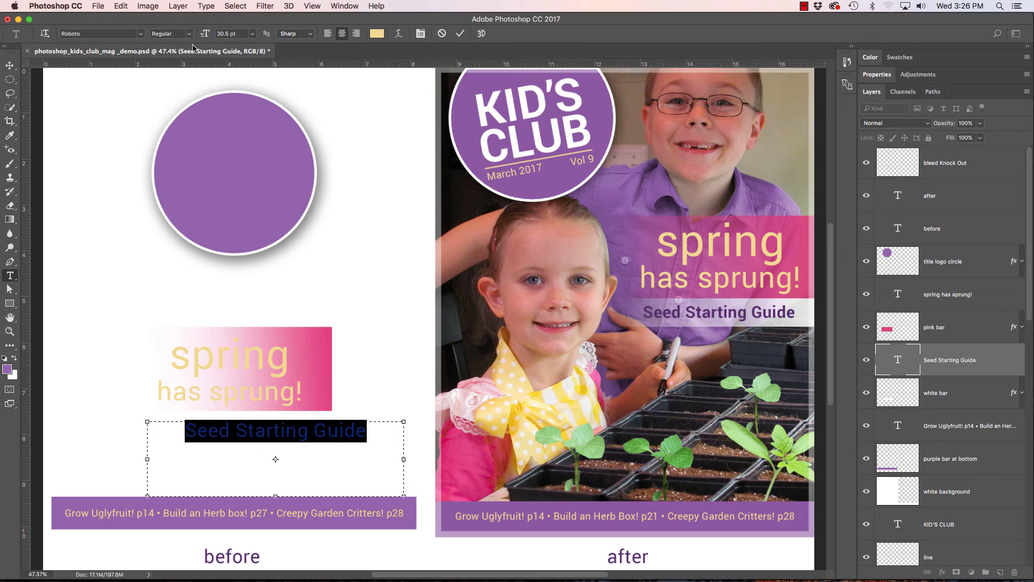
{"action": "left_click_drag", "start_coordinate": [401, 494], "coordinate": [332, 450]}
{"action": "left_click", "coordinate": [904, 367]}
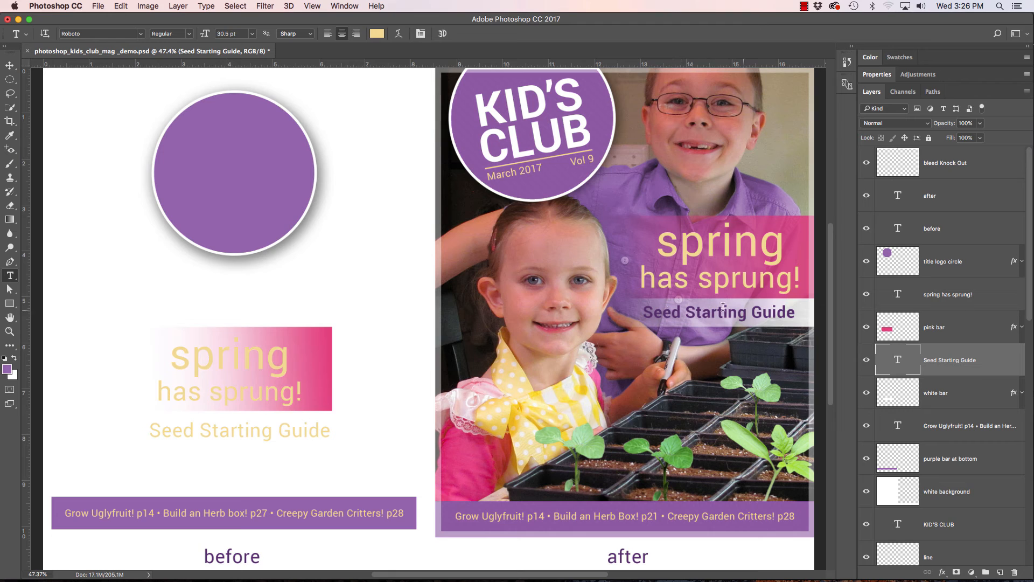
Change the "before" "Seed Starting Guide" text to the Bold font style and commit it.
{"action": "double_click", "coordinate": [898, 359]}
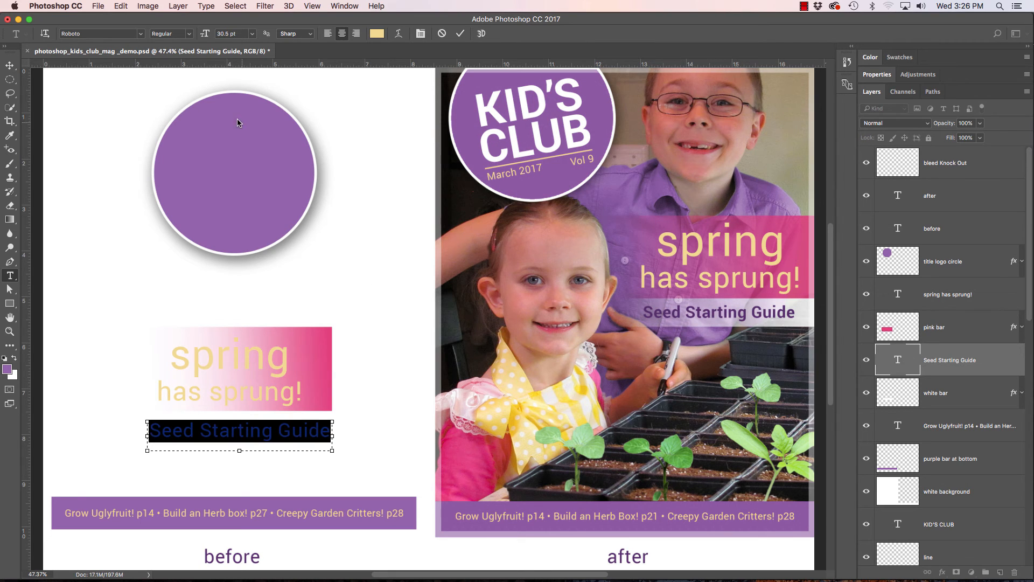
{"action": "left_click", "coordinate": [190, 35]}
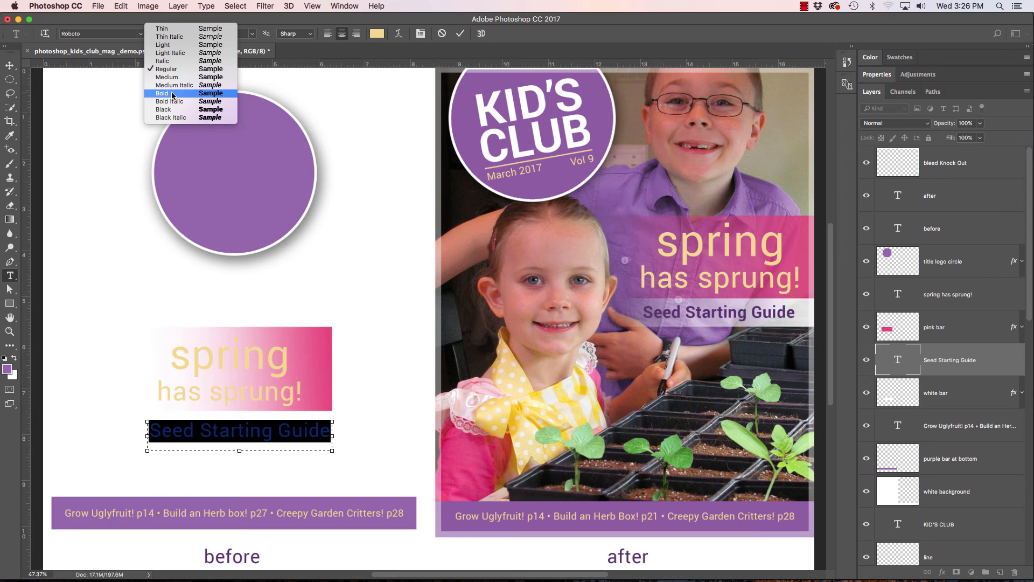
{"action": "left_click", "coordinate": [172, 94]}
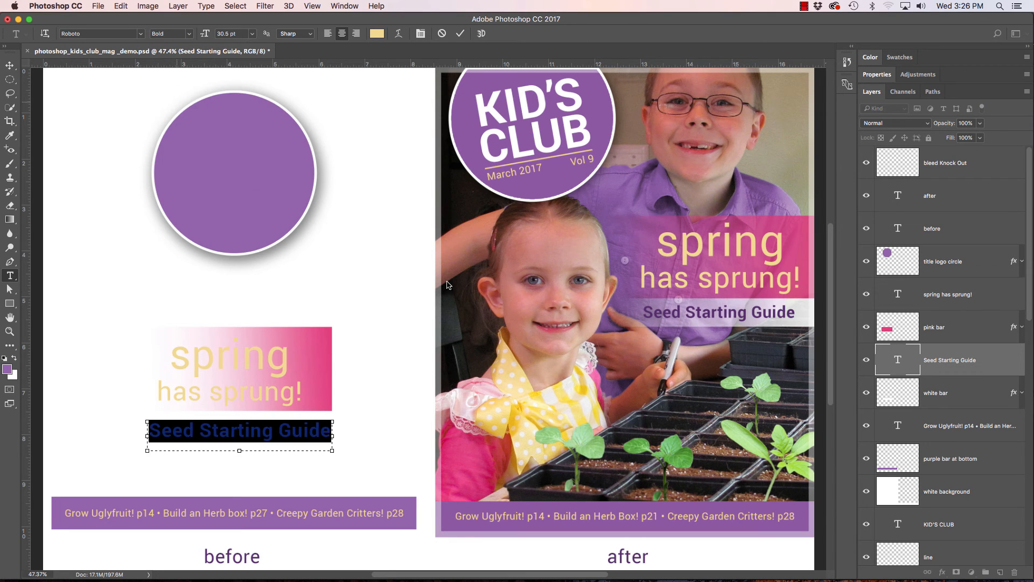
{"action": "left_click", "coordinate": [904, 364]}
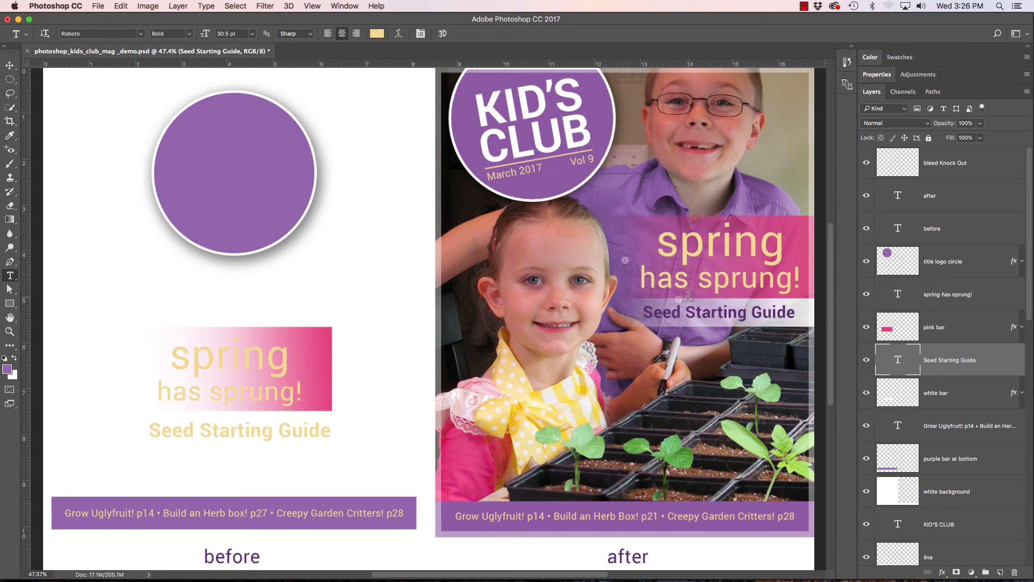
Recolour the "before" "Seed Starting Guide" text to purple #623775, sampled from the matching text on the "after" cover.
{"action": "double_click", "coordinate": [899, 362]}
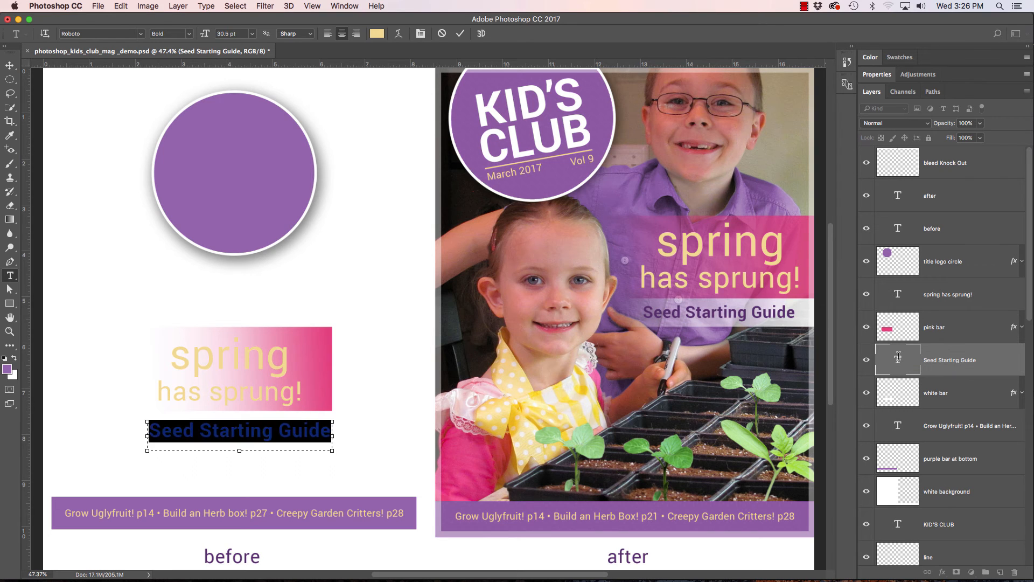
{"action": "left_click", "coordinate": [377, 34]}
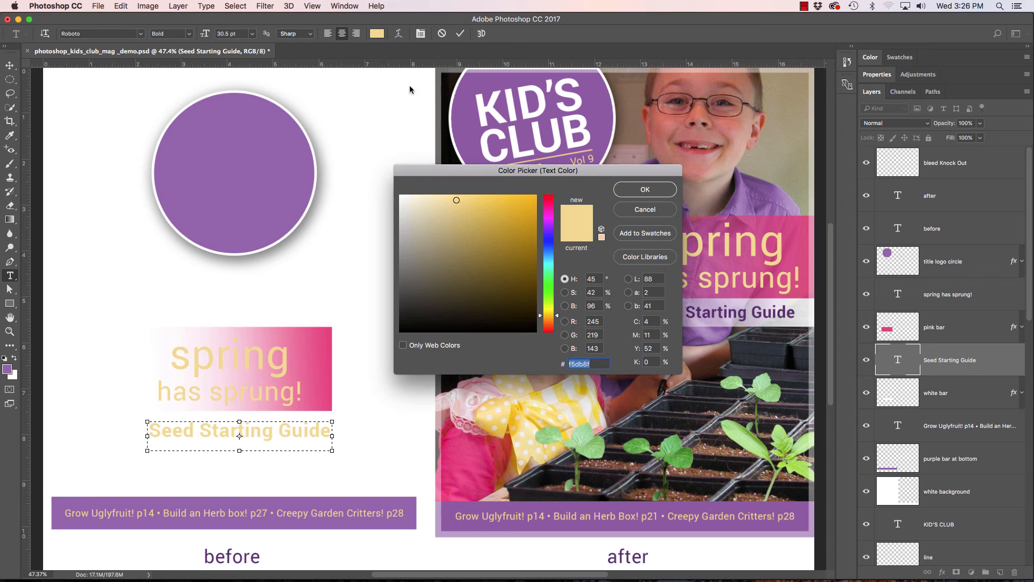
{"action": "left_click", "coordinate": [748, 310]}
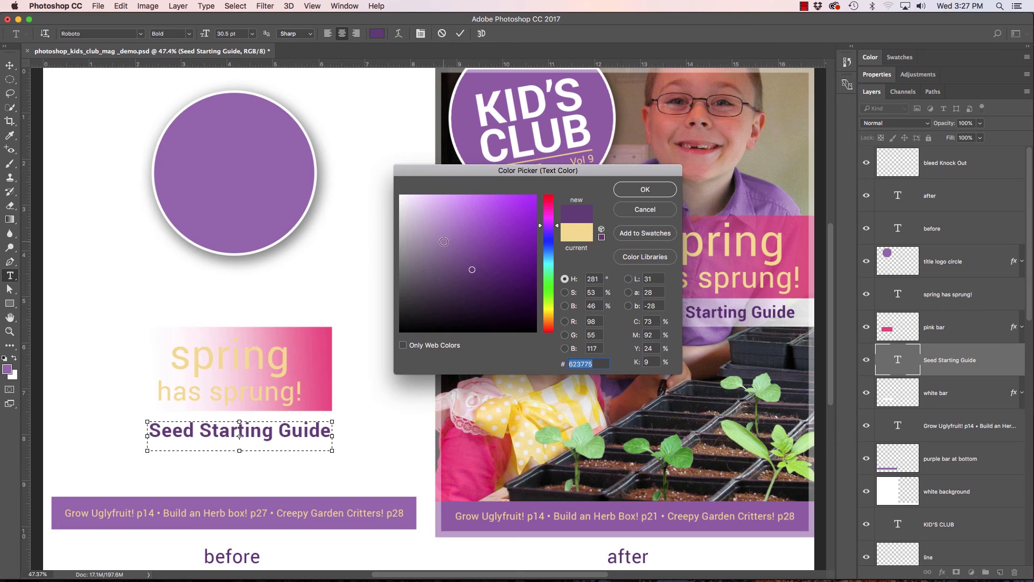
{"action": "left_click", "coordinate": [644, 189]}
{"action": "left_click", "coordinate": [363, 412]}
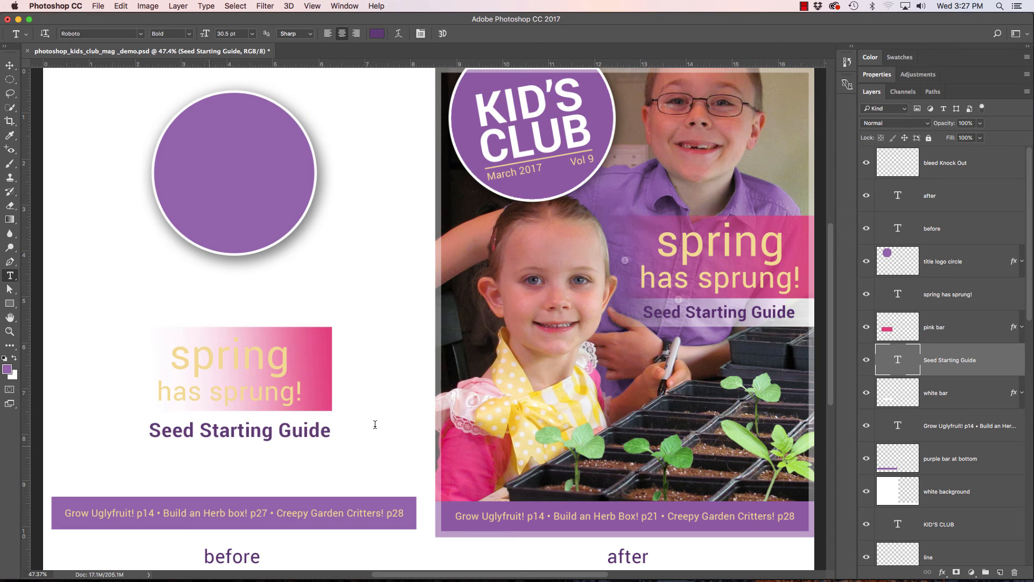
Reduce the "before" "Seed Starting Guide" text size to 23.5 pt and commit it.
{"action": "left_click", "coordinate": [242, 431]}
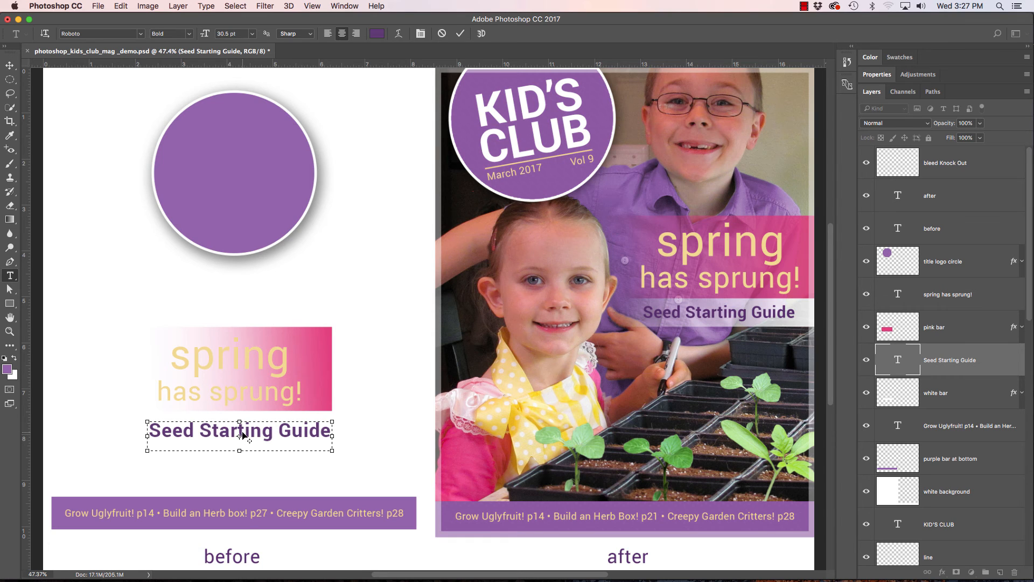
{"action": "left_click", "coordinate": [905, 358]}
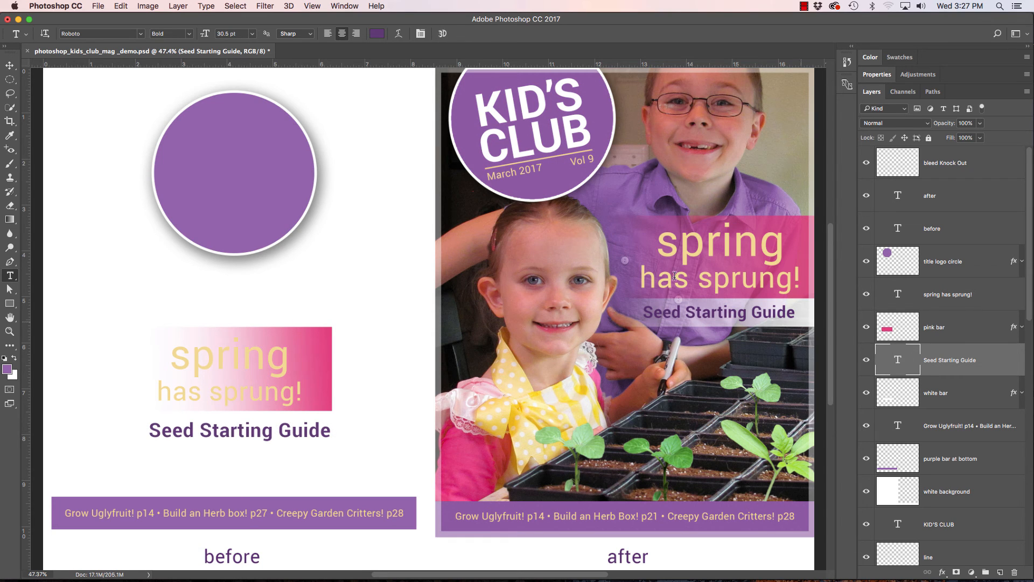
{"action": "double_click", "coordinate": [898, 363]}
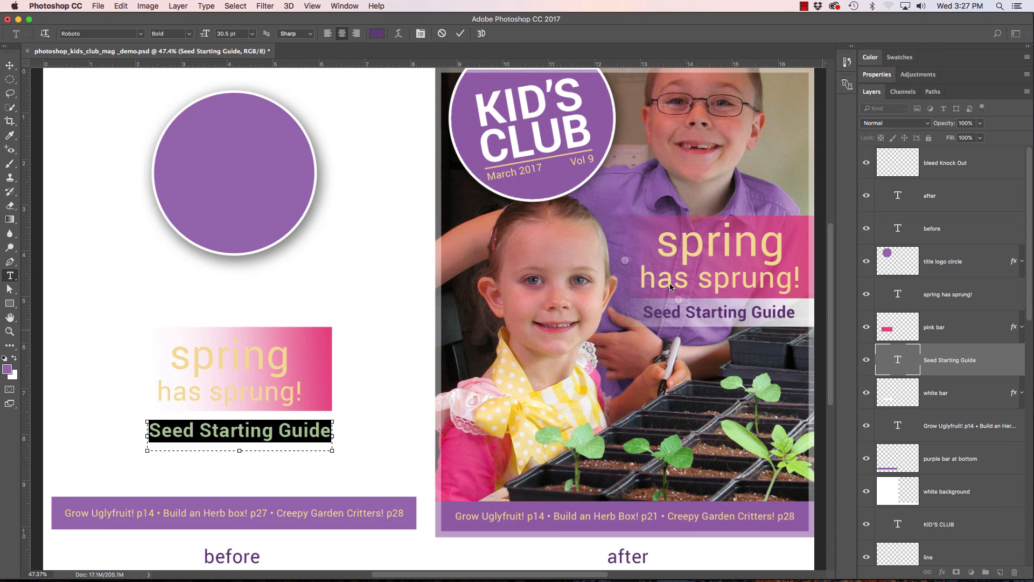
{"action": "left_click_drag", "start_coordinate": [208, 36], "coordinate": [206, 36]}
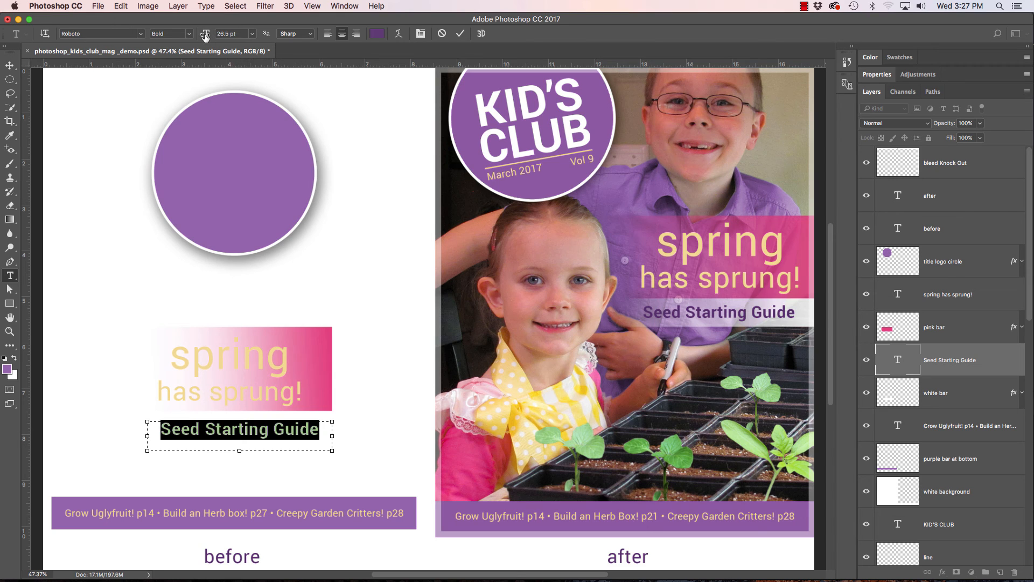
{"action": "left_click_drag", "start_coordinate": [205, 36], "coordinate": [204, 36]}
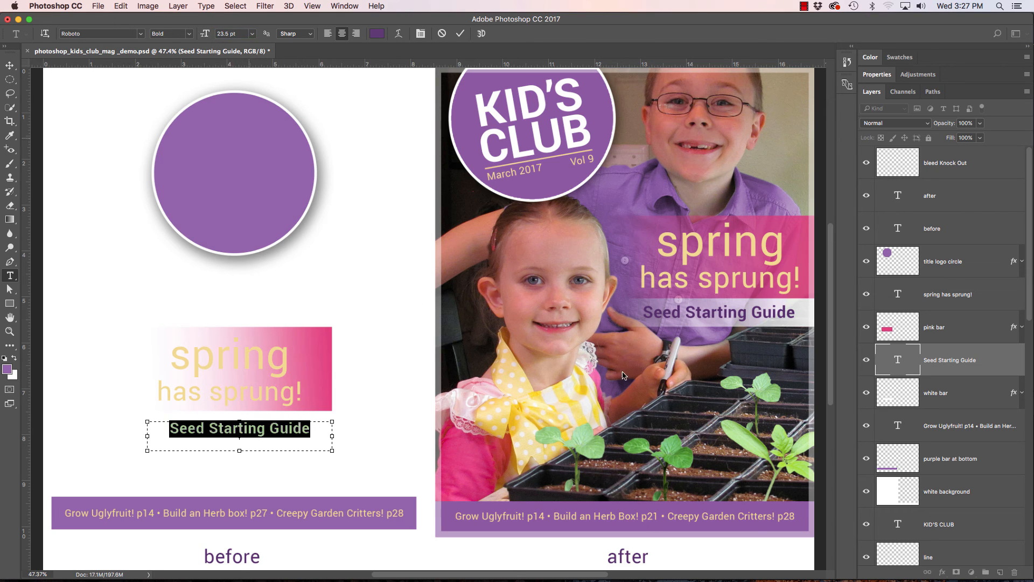
{"action": "left_click", "coordinate": [889, 363]}
Move the "Seed Starting Guide" text slightly left and up so it sits just below the "before" pink bar, aligned with "has sprung!".
{"action": "key", "text": "v"}
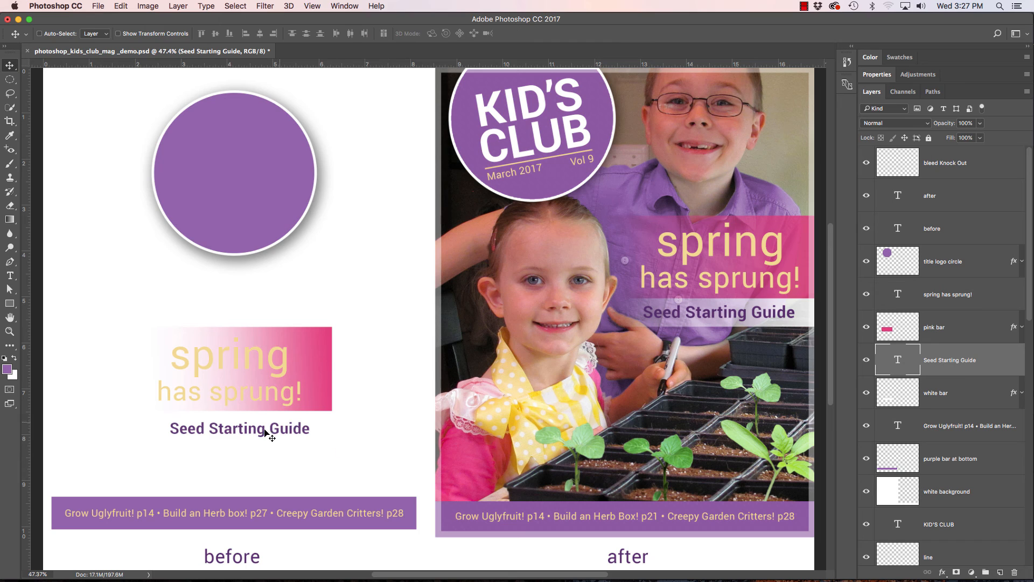
{"action": "left_click_drag", "start_coordinate": [268, 436], "coordinate": [254, 432]}
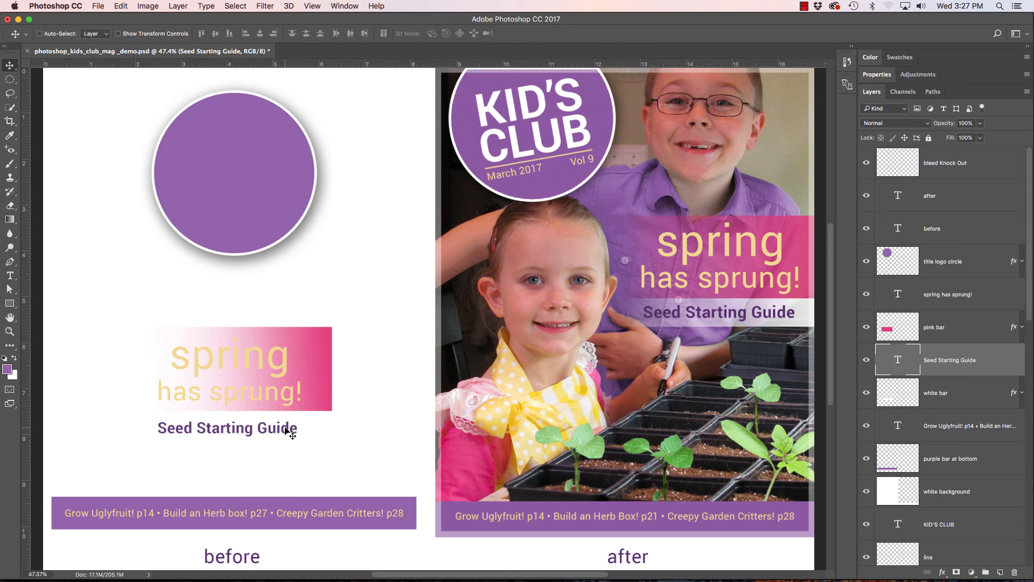
{"action": "key", "text": "Up"}
{"action": "key", "text": "Up"}
{"action": "key", "text": "Up"}
{"action": "key", "text": "Up"}
{"action": "key", "text": "Up"}
{"action": "key", "text": "Up"}
{"action": "key", "text": "Up"}
{"action": "key", "text": "Up"}
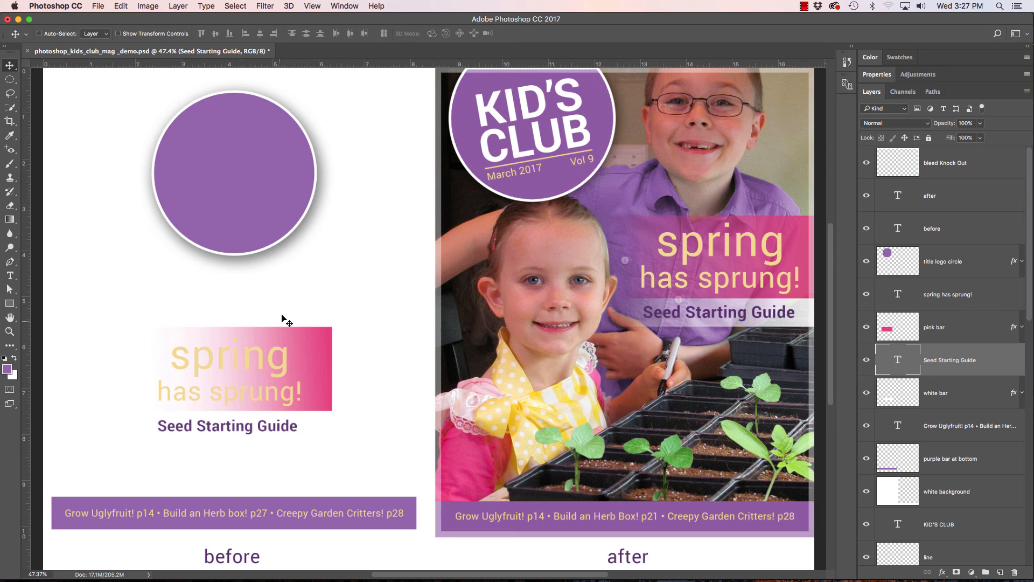
Move the "spring has sprung!" text, pink bar, "Seed Starting Guide" text and white bar together onto the "after" cover, below the finished headline.
{"action": "left_click", "coordinate": [954, 396]}
{"action": "left_click", "coordinate": [952, 362], "text": "shift"}
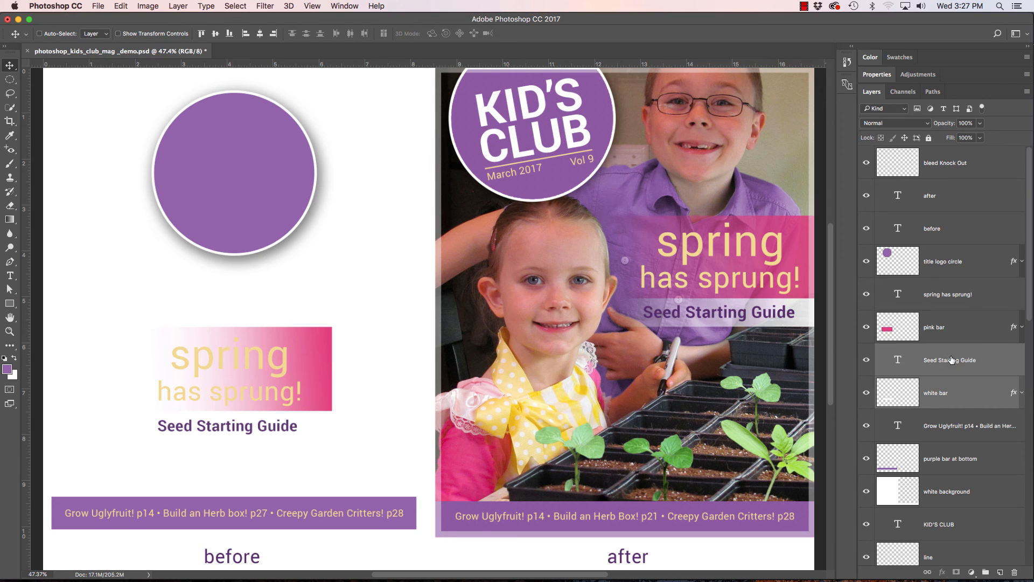
{"action": "left_click", "coordinate": [941, 330], "text": "shift"}
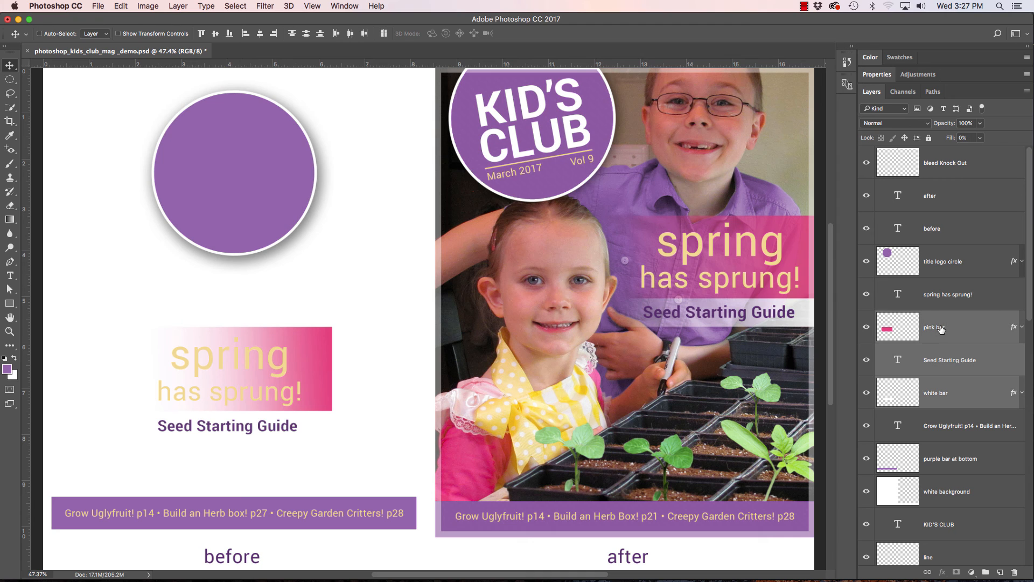
{"action": "left_click", "coordinate": [938, 298], "text": "shift"}
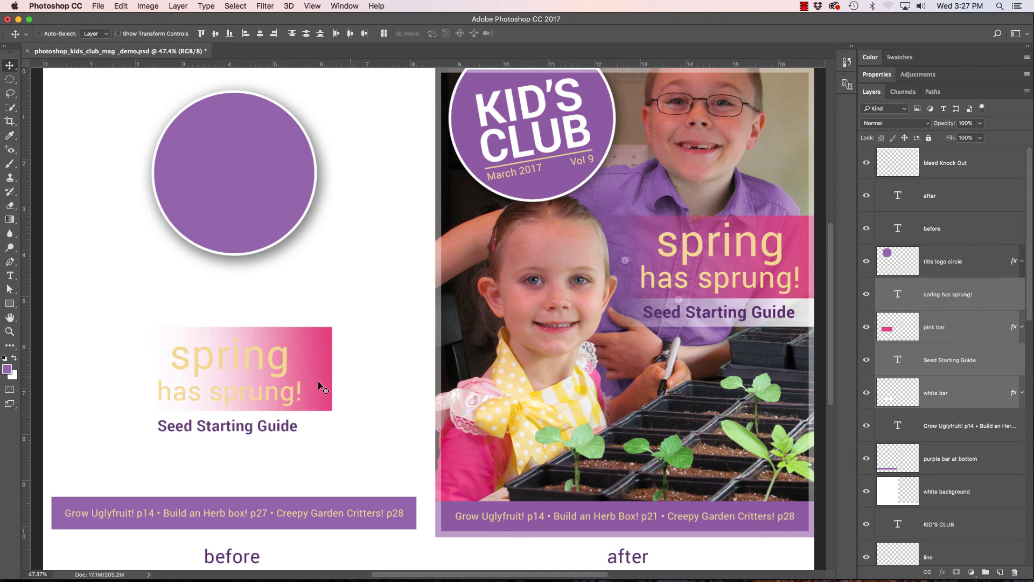
{"action": "left_click_drag", "start_coordinate": [306, 384], "coordinate": [776, 382]}
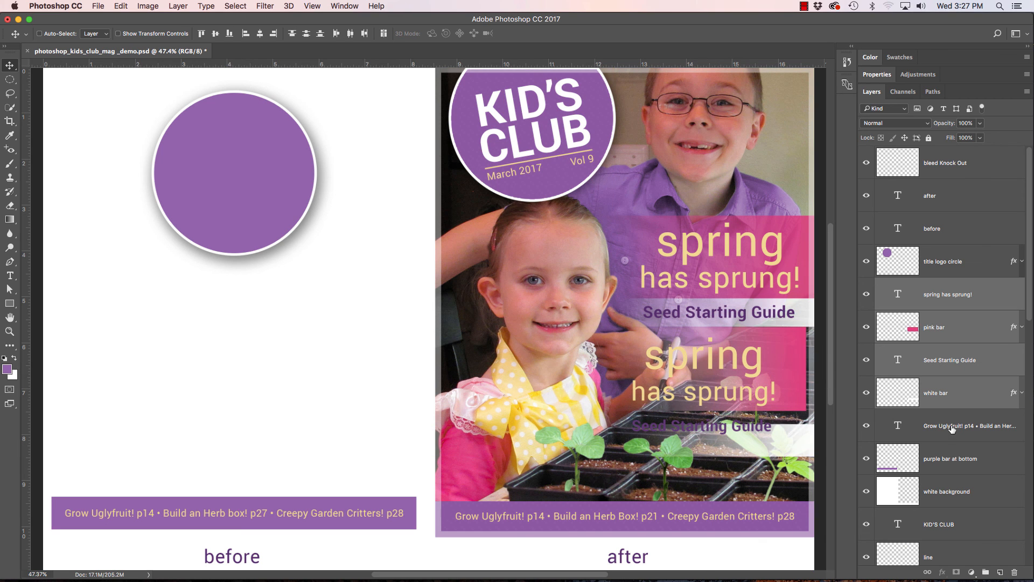
Reposition only the white bar directly under the moved pink bar, with their right edges aligned.
{"action": "left_click", "coordinate": [952, 430]}
{"action": "left_click", "coordinate": [949, 398]}
{"action": "left_click_drag", "start_coordinate": [797, 439], "coordinate": [781, 428]}
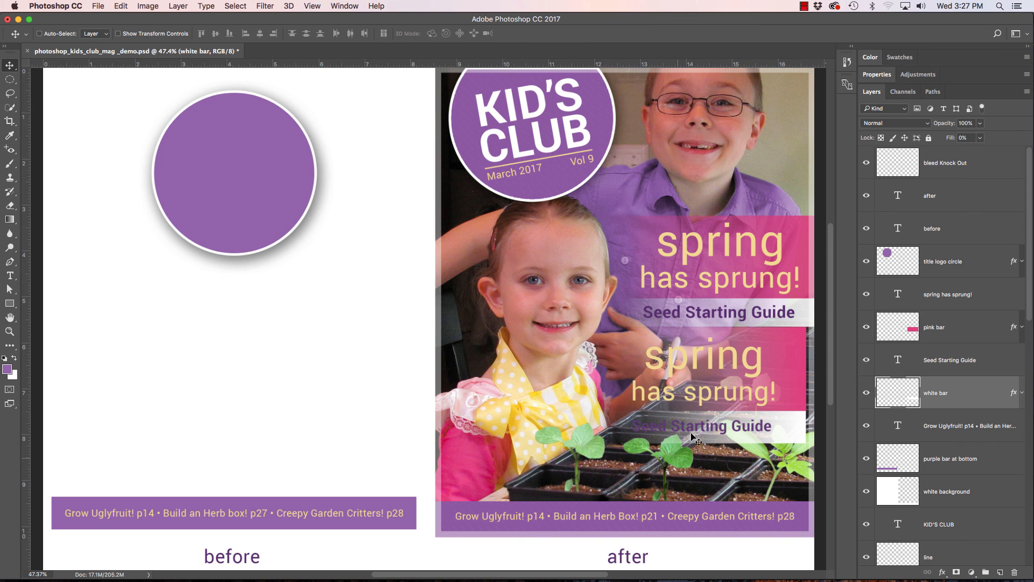
Nudge the moved "Seed Starting Guide" text to the right within the white bar, matching its placement in the finished headline.
{"action": "left_click", "coordinate": [940, 359]}
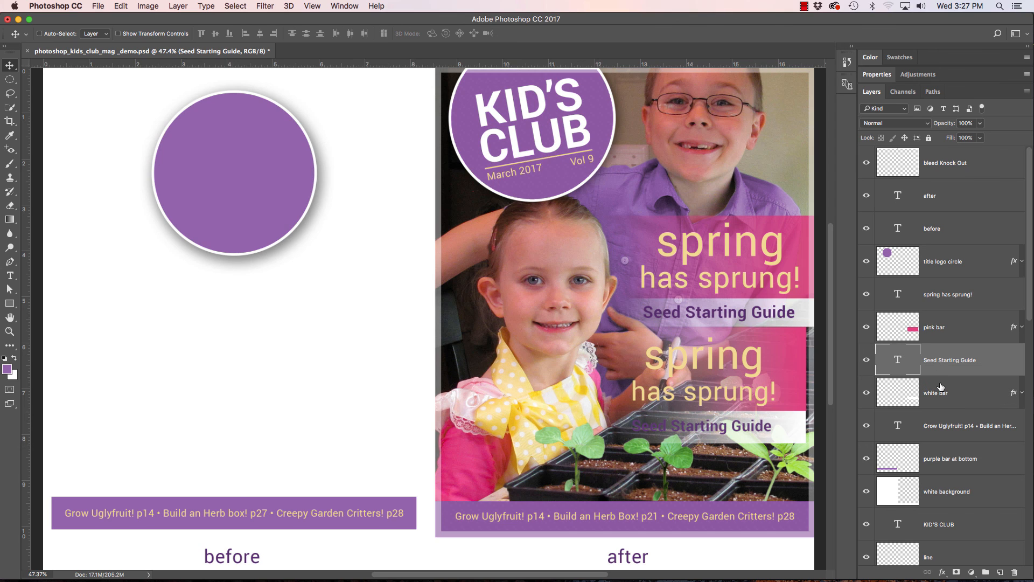
{"action": "key", "text": "Right"}
{"action": "key", "text": "Right"}
{"action": "key", "text": "Right"}
{"action": "key", "text": "Right"}
{"action": "key", "text": "Right"}
{"action": "key", "text": "Right"}
{"action": "key", "text": "Right"}
{"action": "key", "text": "Right"}
{"action": "key", "text": "Right"}
{"action": "key", "text": "Right"}
{"action": "key", "text": "Right"}
{"action": "key", "text": "Right"}
{"action": "key", "text": "Right"}
{"action": "key", "text": "Right"}
{"action": "key", "text": "Right"}
{"action": "key", "text": "Right"}
{"action": "key", "text": "Right"}
{"action": "key", "text": "Right"}
{"action": "key", "text": "Right"}
{"action": "key", "text": "Right"}
{"action": "key", "text": "Right"}
{"action": "key", "text": "Right"}
{"action": "key", "text": "Right"}
{"action": "key", "text": "Right"}
{"action": "key", "text": "Right"}
{"action": "key", "text": "Right"}
{"action": "key", "text": "Right"}
{"action": "key", "text": "Right"}
{"action": "key", "text": "Right"}
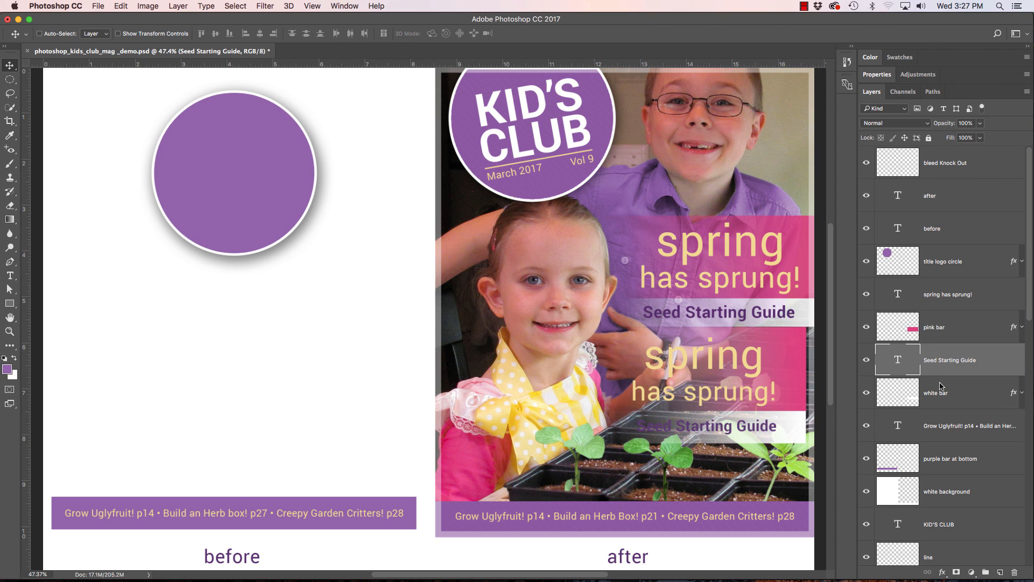
{"action": "key", "text": "Right"}
{"action": "key", "text": "Right"}
{"action": "key", "text": "Right"}
{"action": "key", "text": "Right"}
{"action": "key", "text": "Right"}
{"action": "key", "text": "Right"}
{"action": "key", "text": "Right"}
{"action": "key", "text": "Right"}
{"action": "key", "text": "Right"}
{"action": "key", "text": "Right"}
{"action": "key", "text": "Right"}
{"action": "key", "text": "Right"}
{"action": "key", "text": "Right"}
{"action": "key", "text": "Right"}
{"action": "key", "text": "Right"}
{"action": "key", "text": "Right"}
{"action": "key", "text": "Right"}
{"action": "key", "text": "Right"}
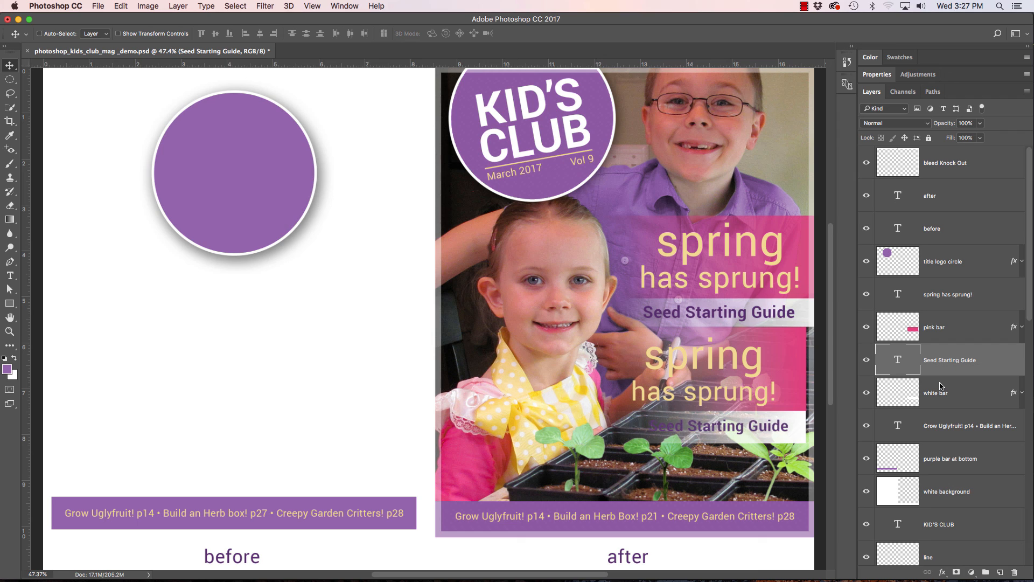
Nudge the moved "spring has sprung!" text to the right on the pink bar, fine-tuning it to line up above "Seed Starting Guide".
{"action": "left_click", "coordinate": [933, 296]}
{"action": "key", "text": "Right"}
{"action": "key", "text": "Right"}
{"action": "key", "text": "Right"}
{"action": "key", "text": "Right"}
{"action": "key", "text": "Right"}
{"action": "key", "text": "Right"}
{"action": "key", "text": "Right"}
{"action": "key", "text": "Right"}
{"action": "key", "text": "Right"}
{"action": "key", "text": "Right"}
{"action": "key", "text": "Right"}
{"action": "key", "text": "Right"}
{"action": "key", "text": "Right"}
{"action": "key", "text": "Right"}
{"action": "key", "text": "Right"}
{"action": "key", "text": "Right"}
{"action": "key", "text": "Right"}
{"action": "key", "text": "Right"}
{"action": "key", "text": "Right"}
{"action": "key", "text": "Right"}
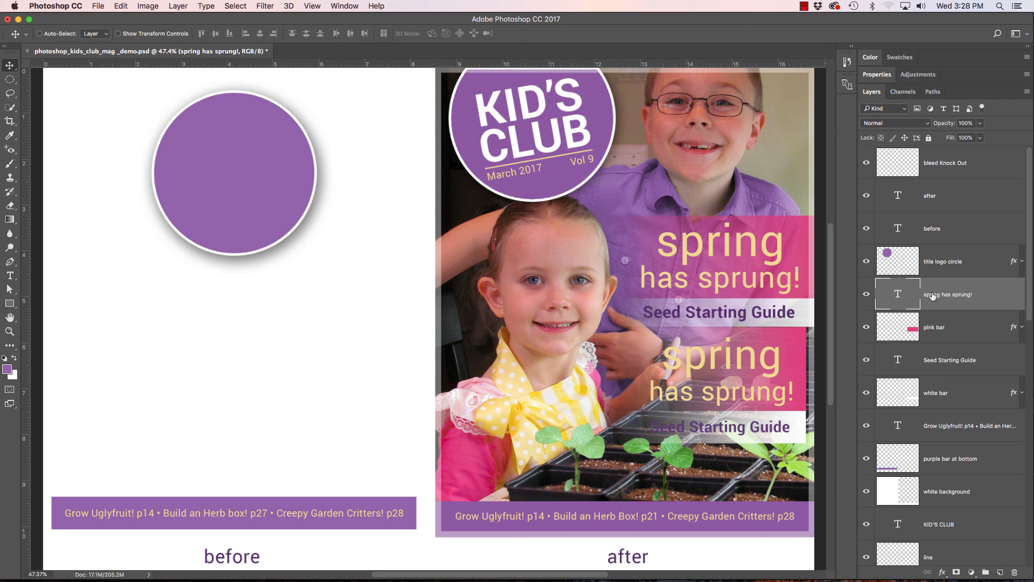
{"action": "key", "text": "Left"}
{"action": "key", "text": "Left"}
{"action": "key", "text": "Left"}
{"action": "key", "text": "Left"}
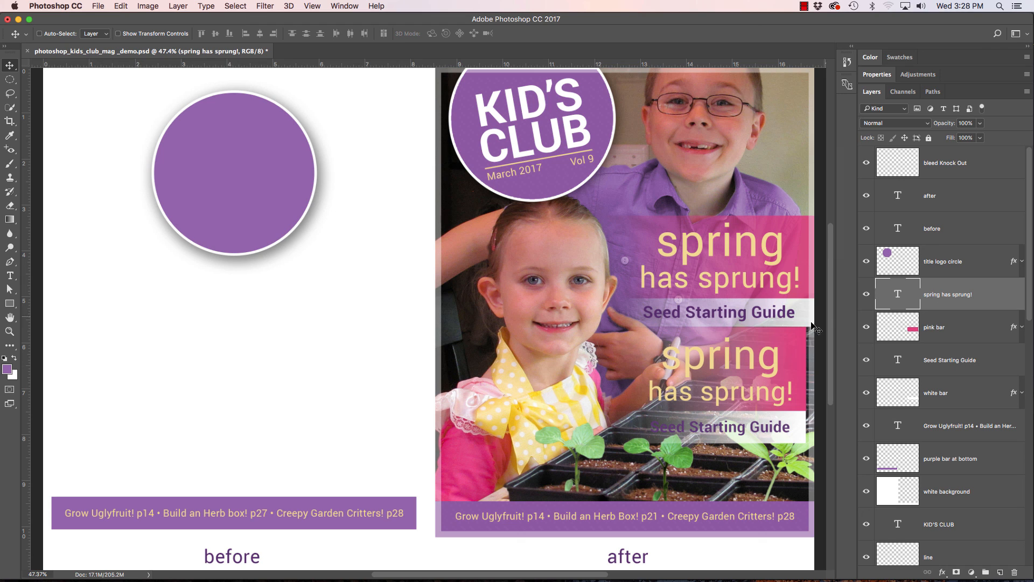
Move the "spring has sprung!" text, pink bar, "Seed Starting Guide" text and white bar together back to the "before" side.
{"action": "left_click", "coordinate": [971, 269]}
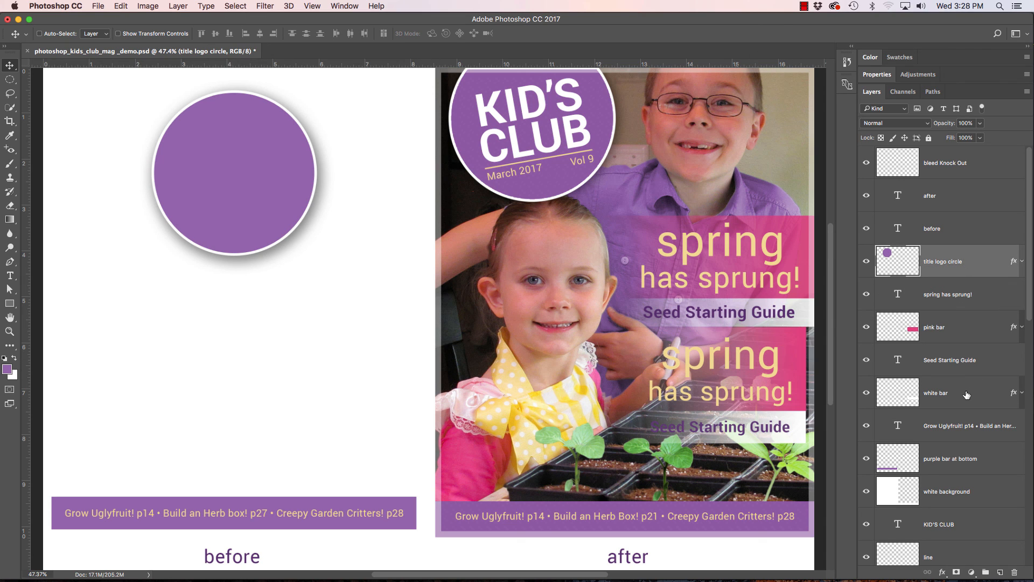
{"action": "left_click", "coordinate": [974, 298]}
{"action": "left_click", "coordinate": [973, 392], "text": "shift"}
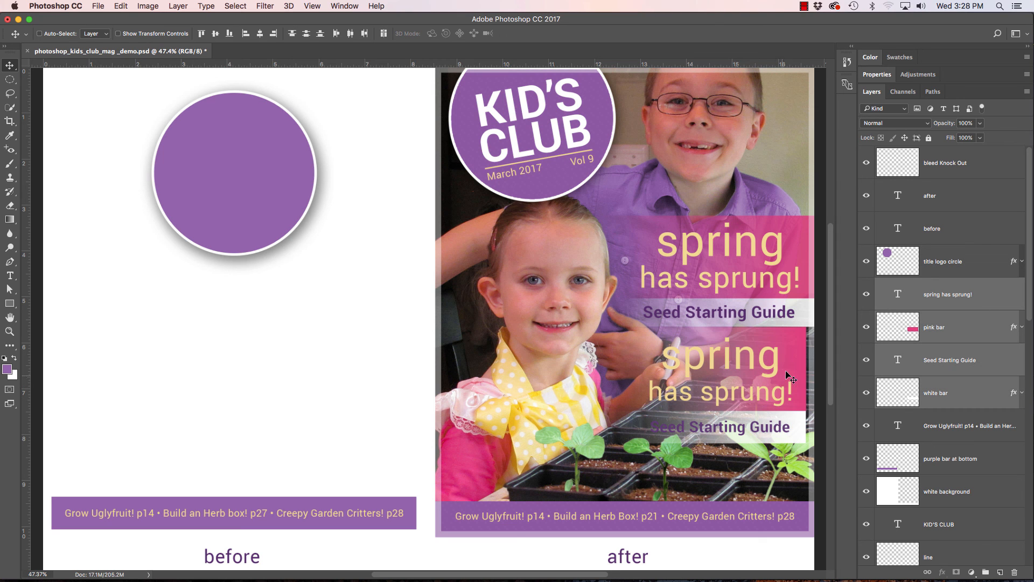
{"action": "left_click_drag", "start_coordinate": [790, 377], "coordinate": [333, 384]}
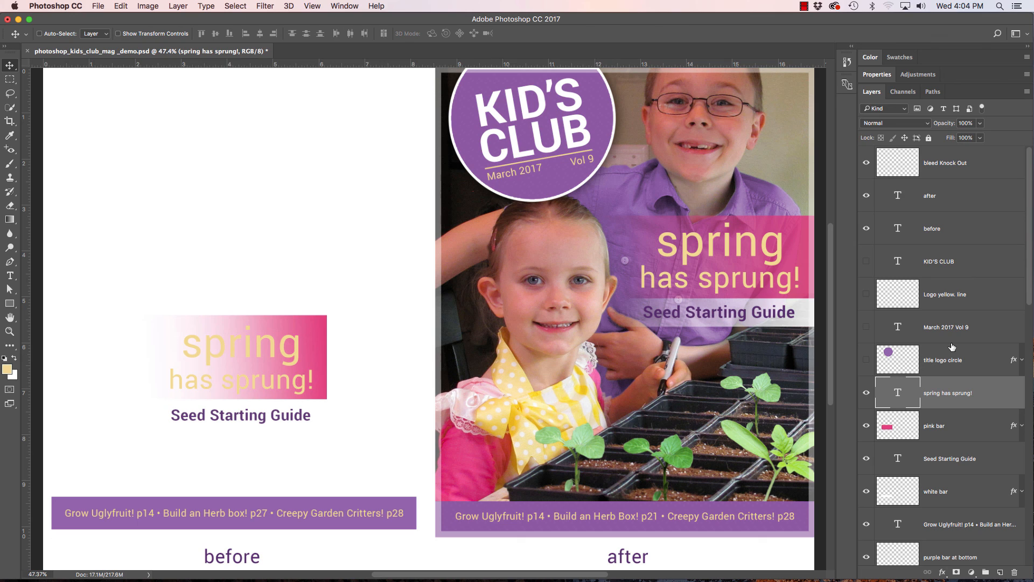